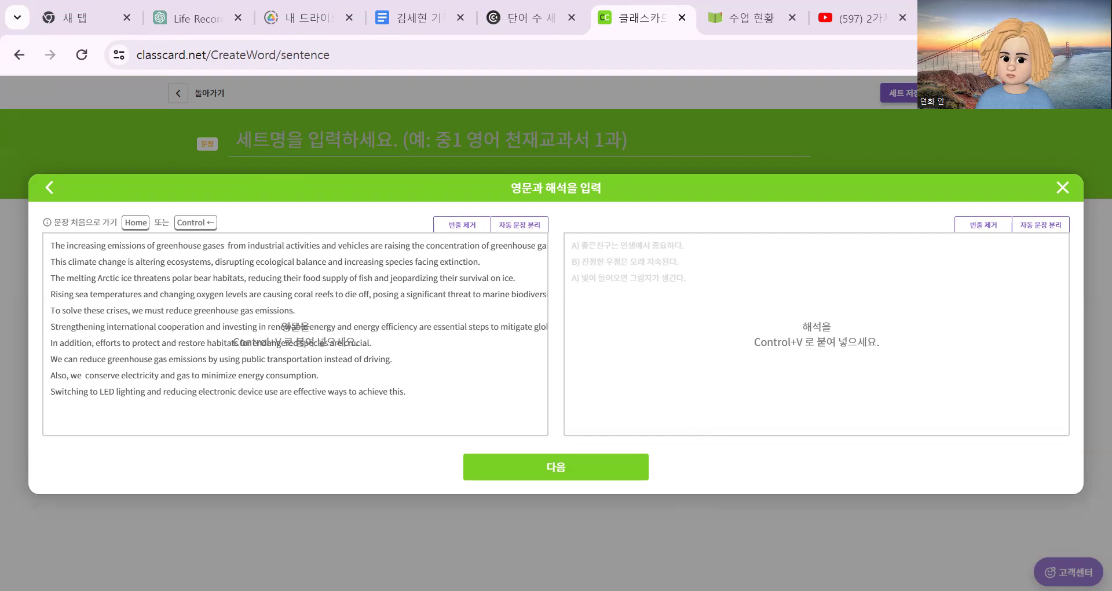
Select every pasted English climate-change sentence in the left 영문 box and delete them
left_click(503, 144)
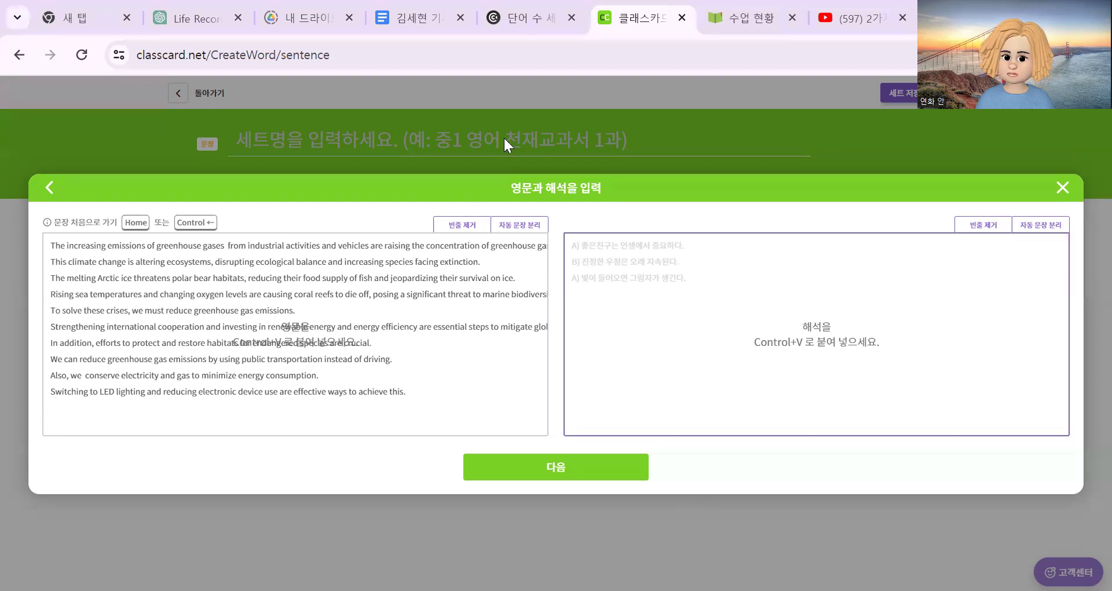
left_click(503, 137)
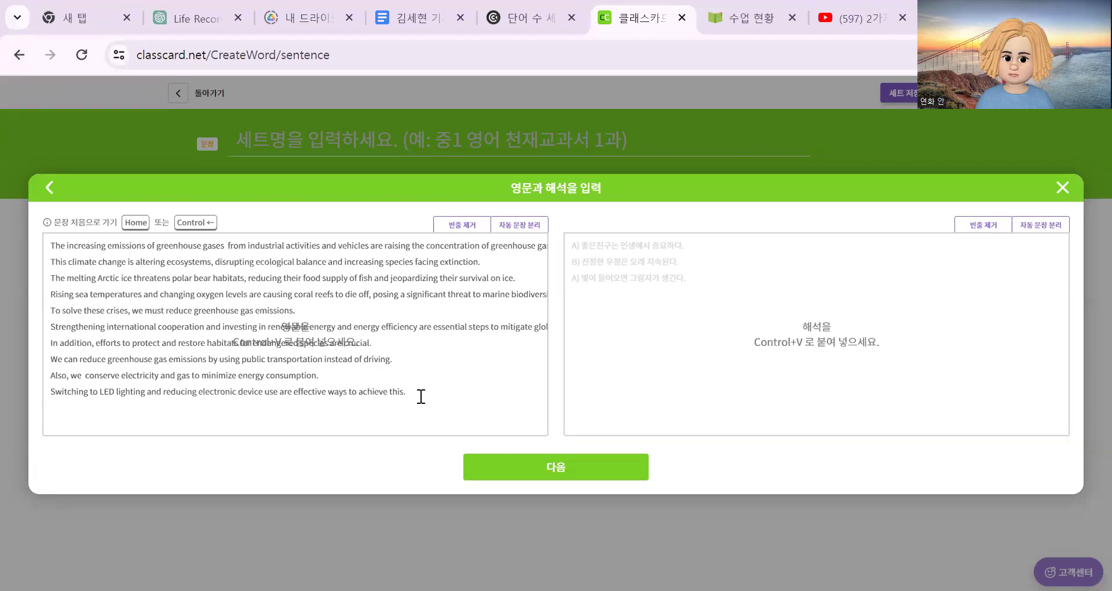
left_click_drag(420, 407, 11, 240)
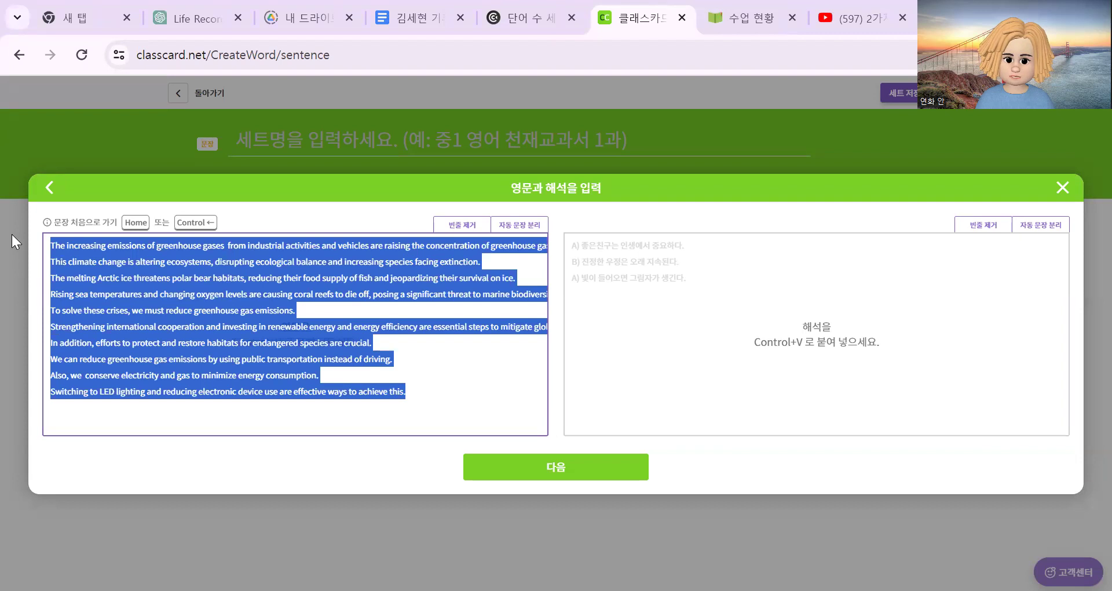
key("Delete")
Return to the existing climate-change set's page and choose 로그아웃 from the profile menu
left_click(20, 54)
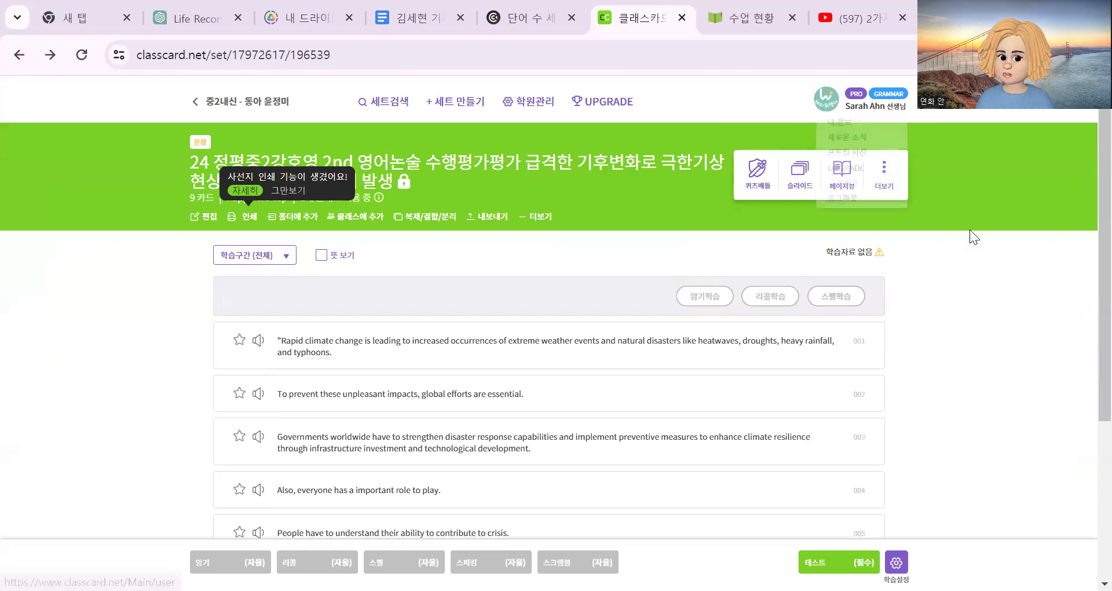
left_click(884, 174)
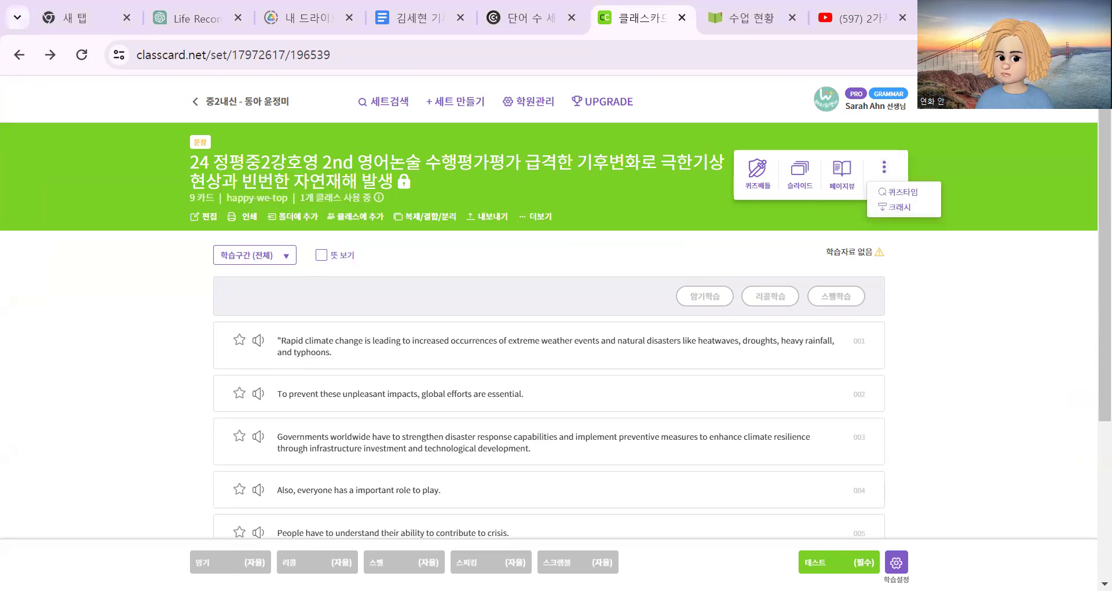
mouse_move(839, 116)
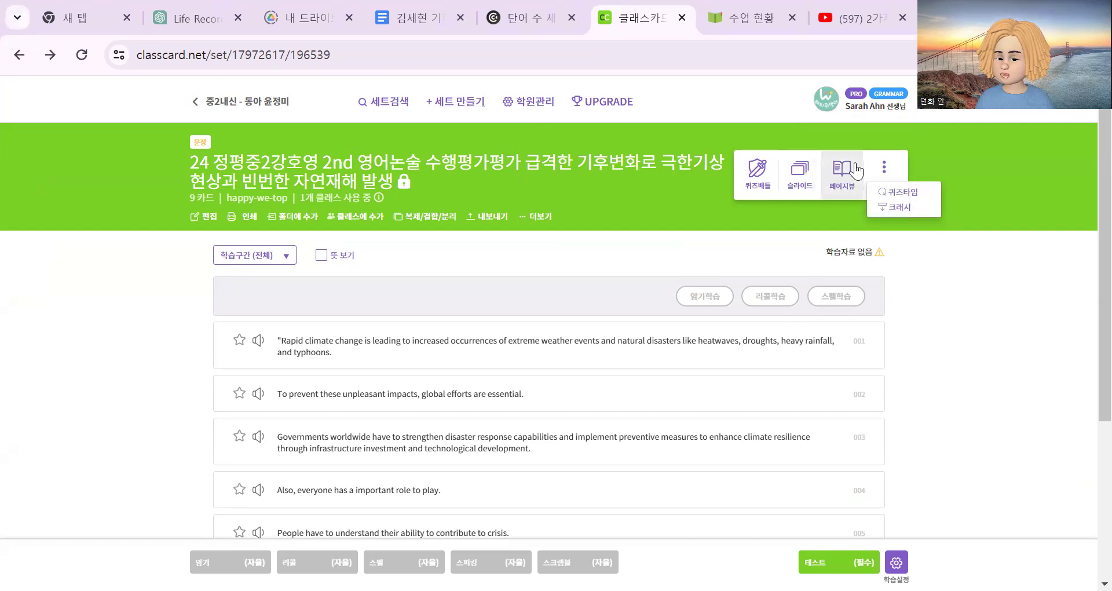
mouse_move(889, 114)
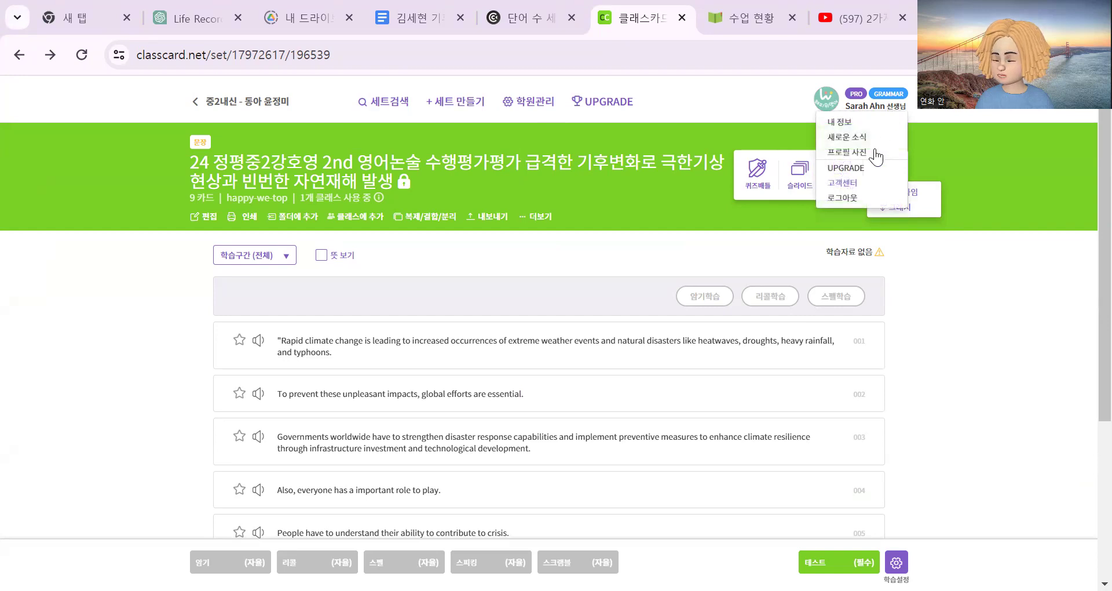
left_click(849, 201)
Confirm logout, explore 무료 회원가입 as 학원 선생님, then back out to the home page
left_click(577, 342)
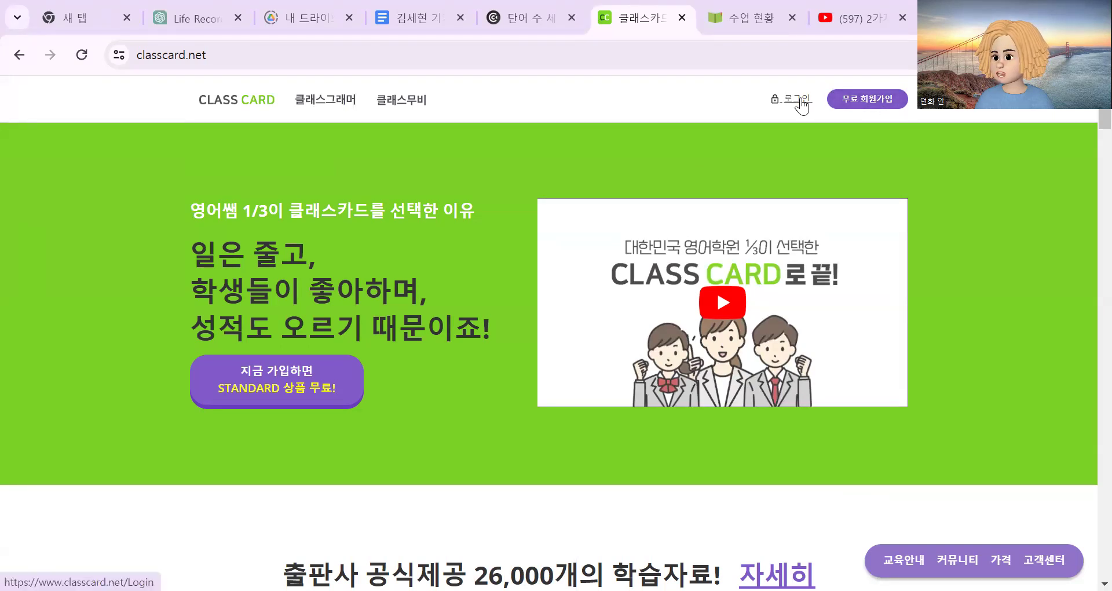
left_click(858, 99)
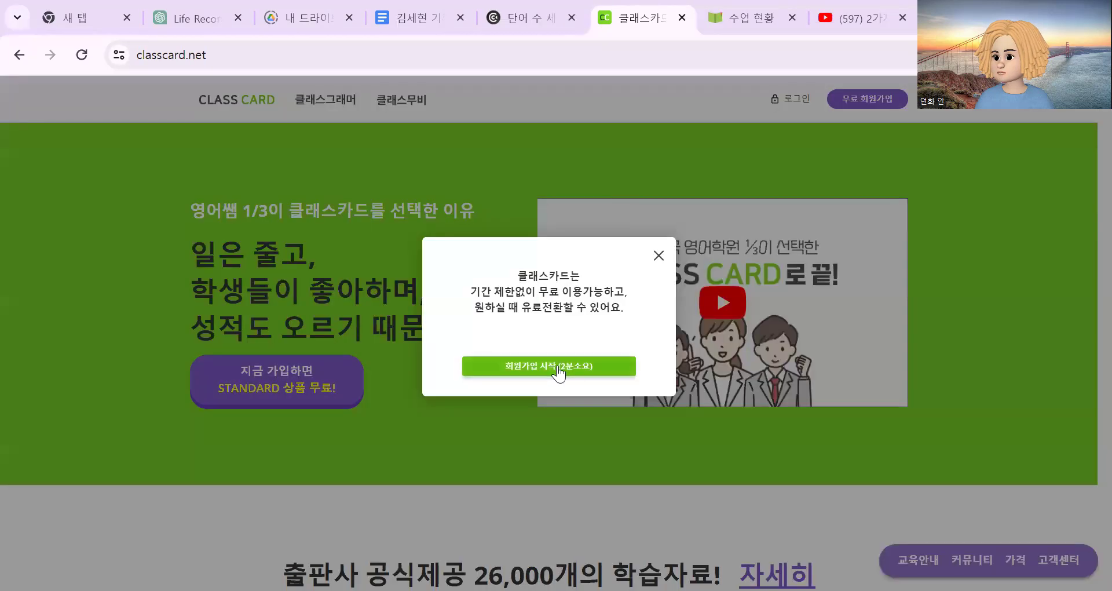
left_click(557, 366)
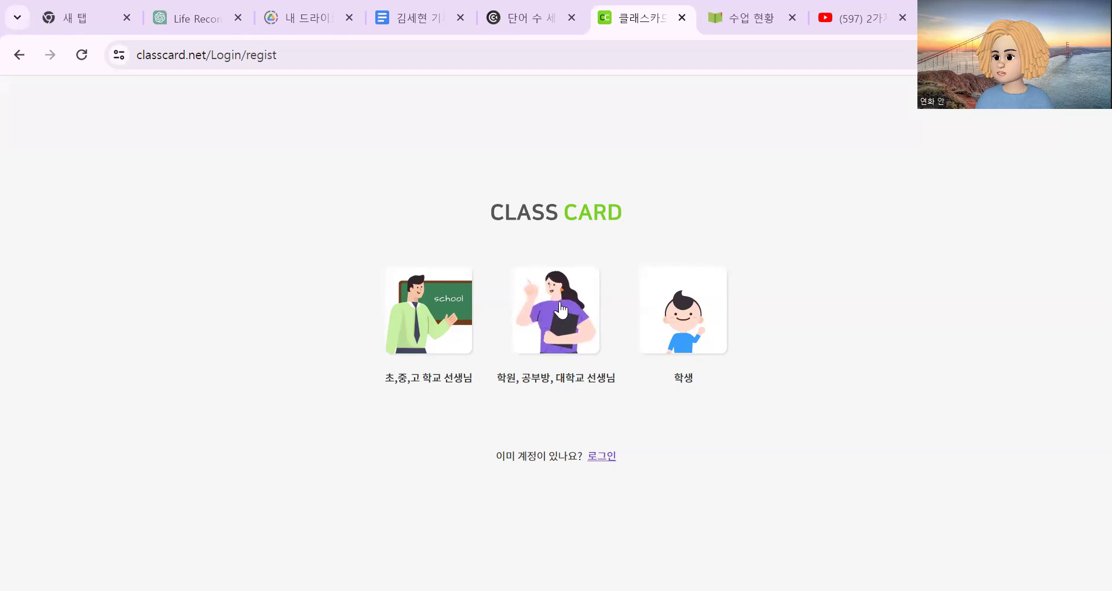
left_click(552, 340)
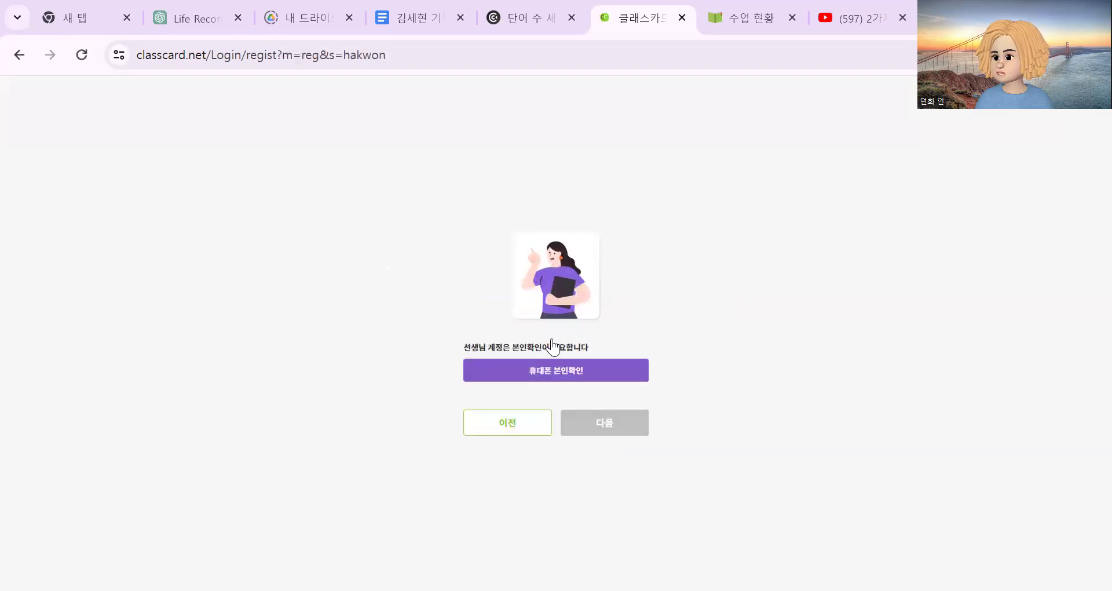
left_click(555, 373)
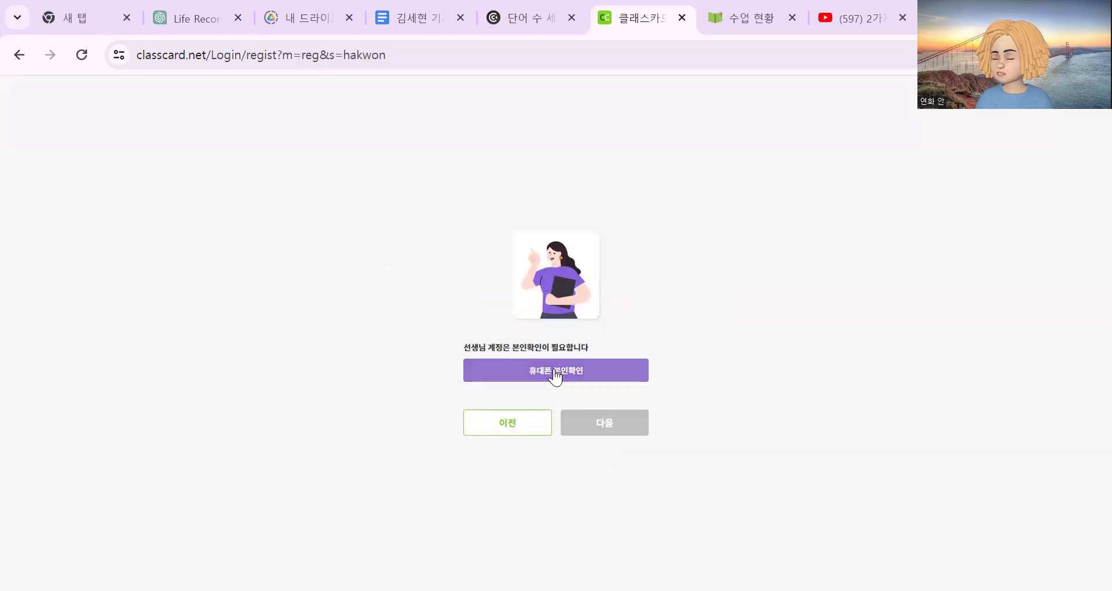
left_click(19, 55)
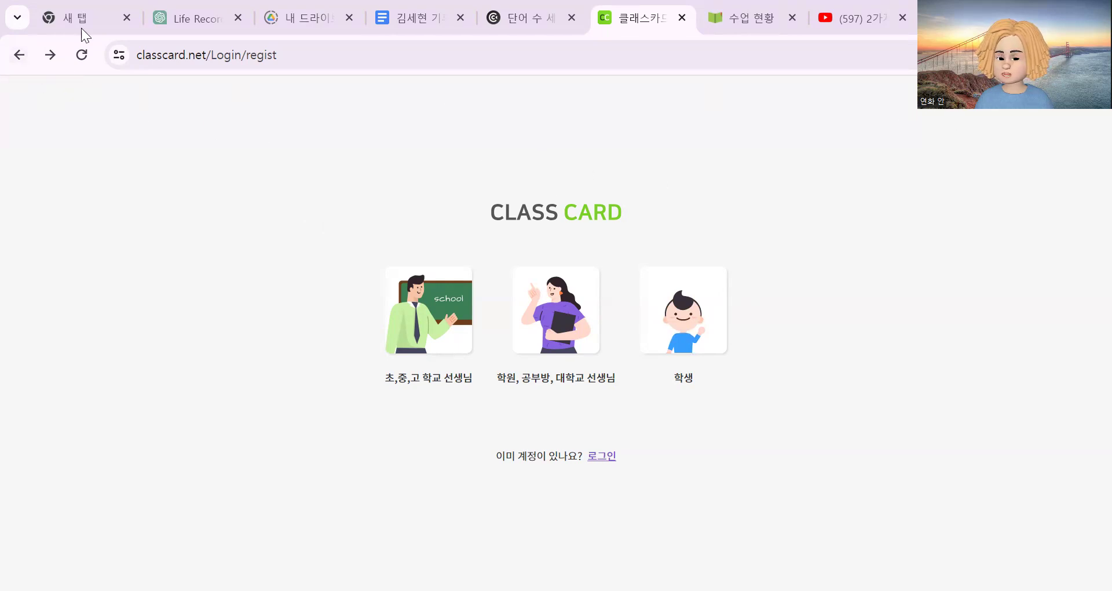
left_click(21, 57)
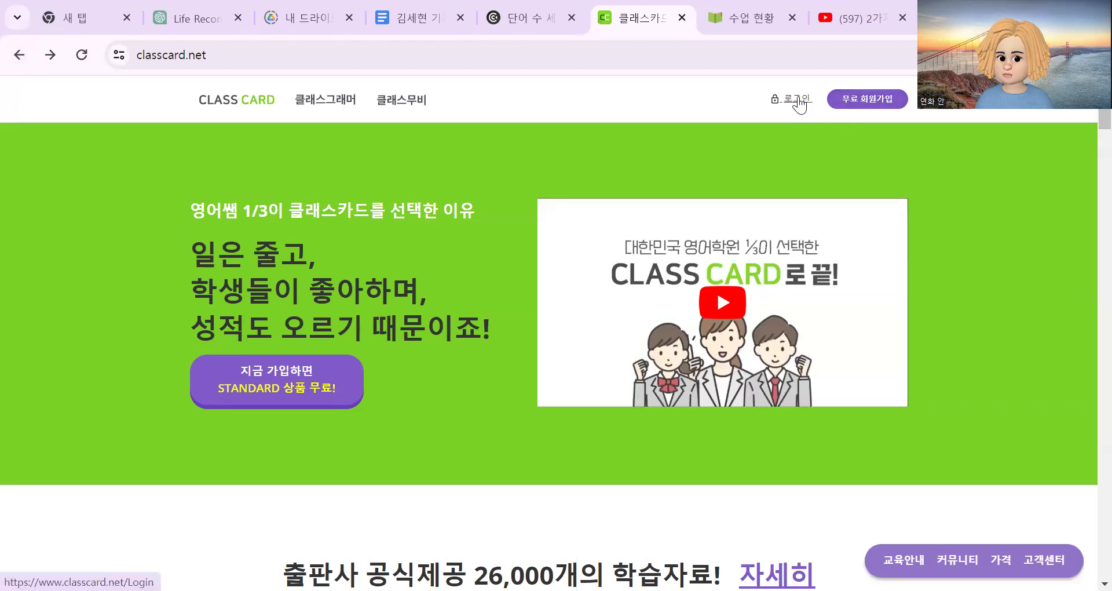
Log back into the teacher account by entering the account password
left_click(798, 103)
left_click(836, 327)
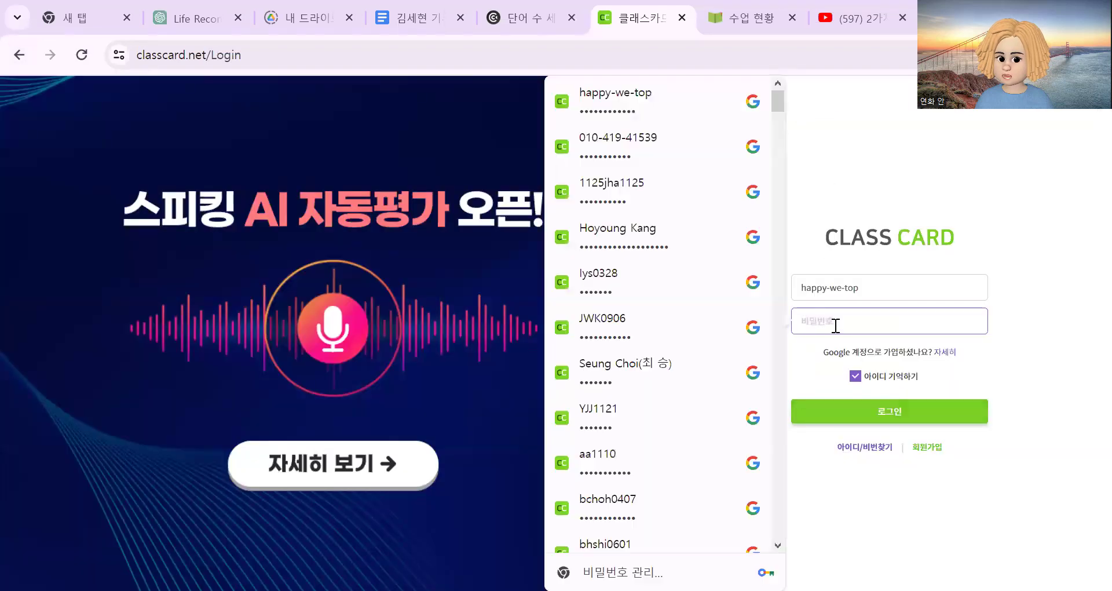
type("h")
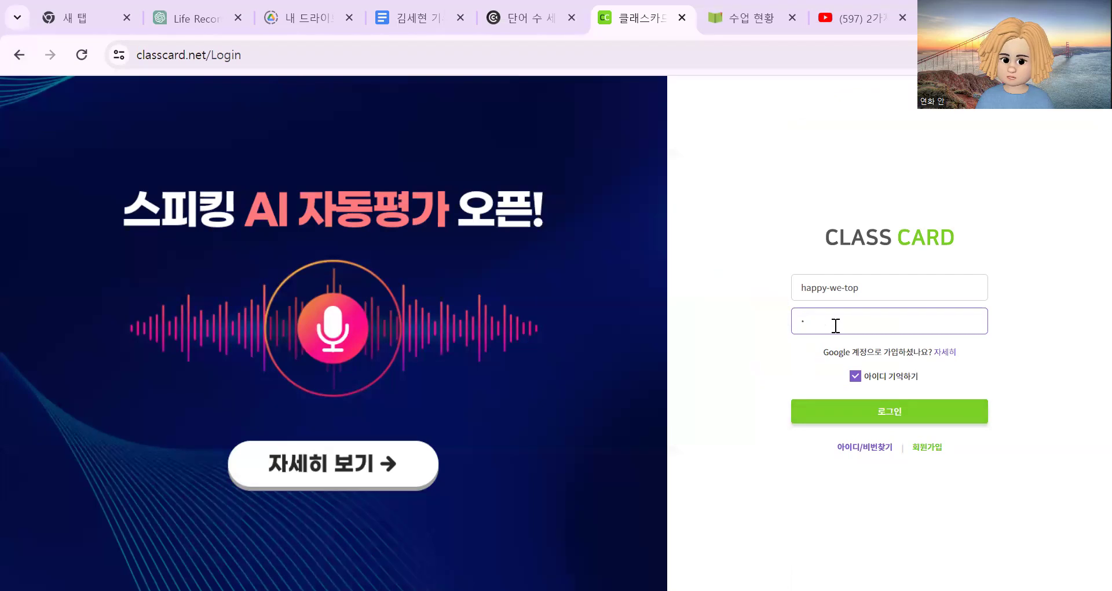
key("BackSpace")
type("hh")
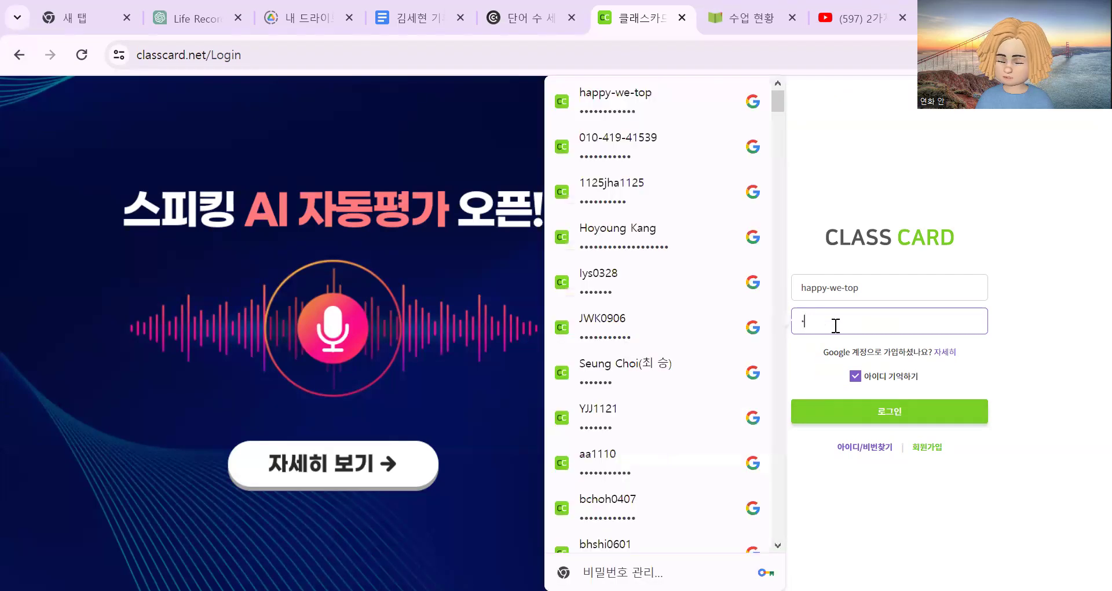
type("*****")
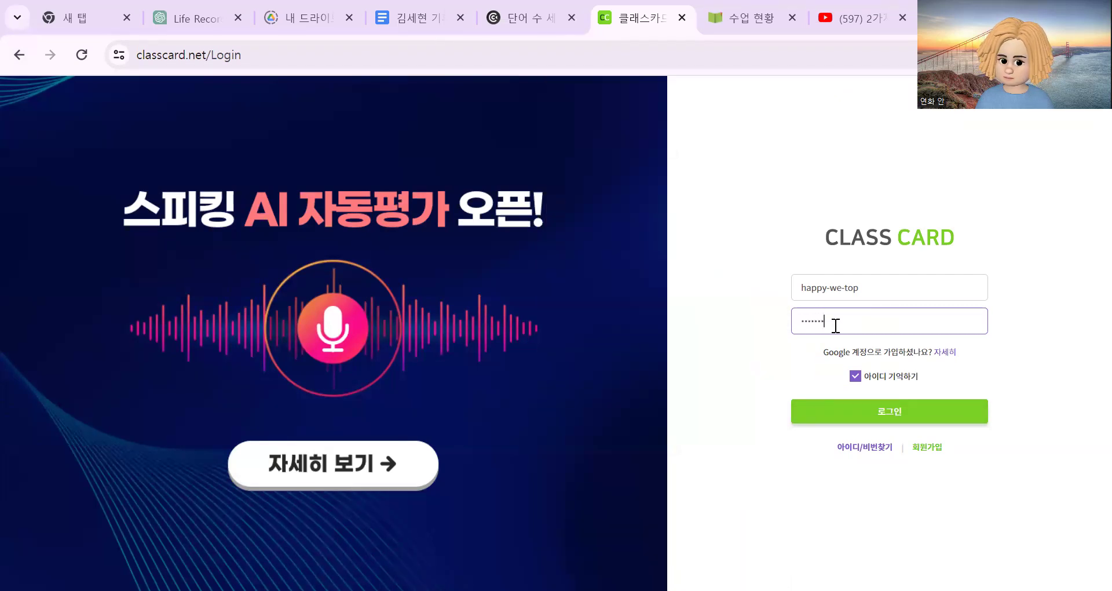
type("*****")
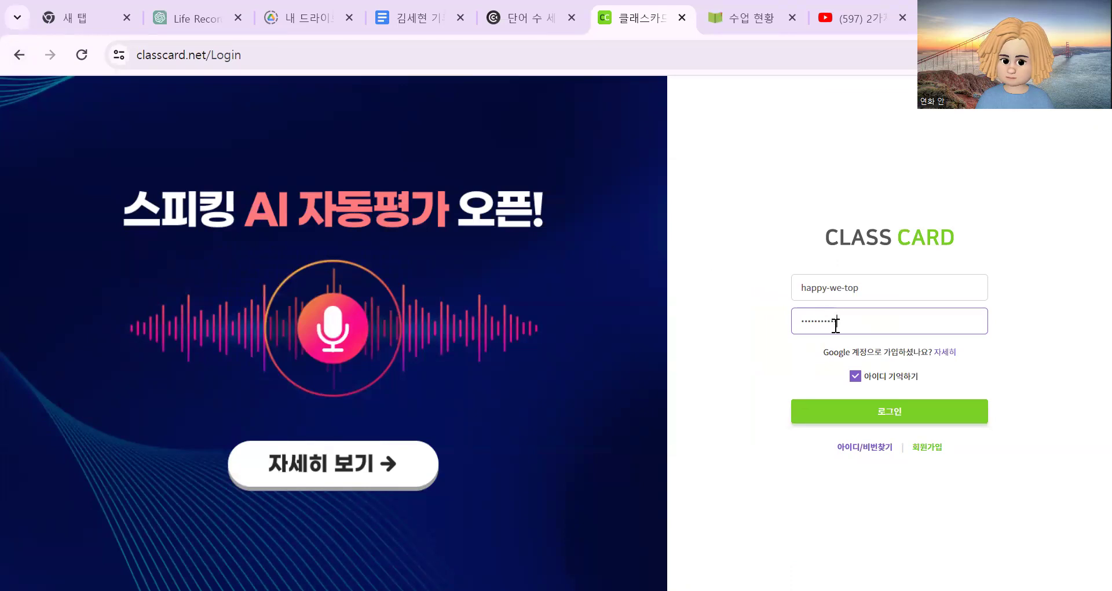
key("Return")
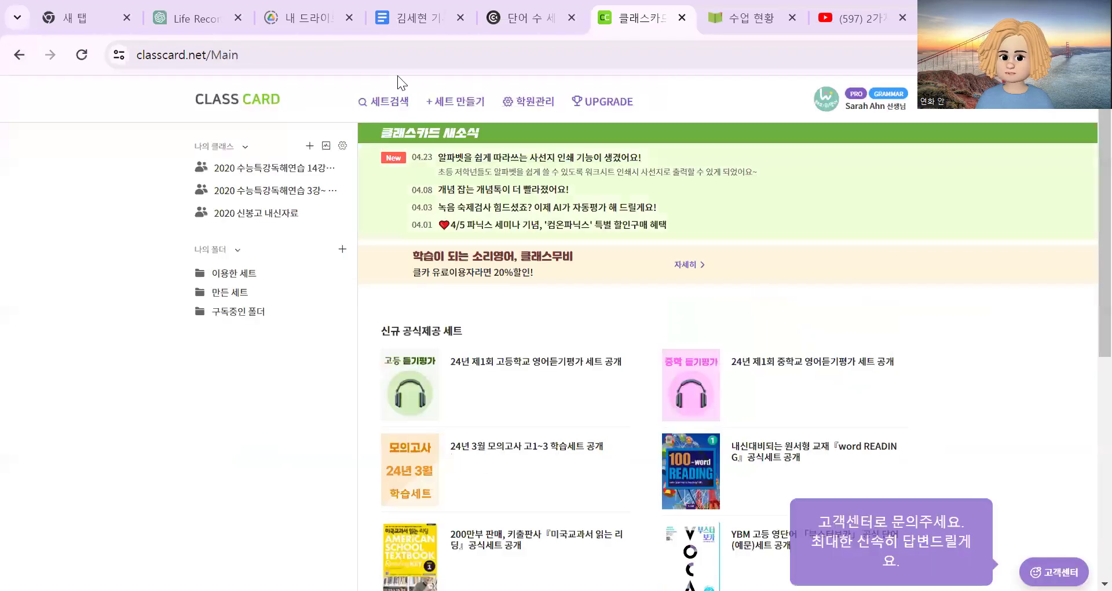
Create a new 문장 세트 using TTS 자동 생성 pronunciation and choose 외부 자료 가져오기
left_click(444, 102)
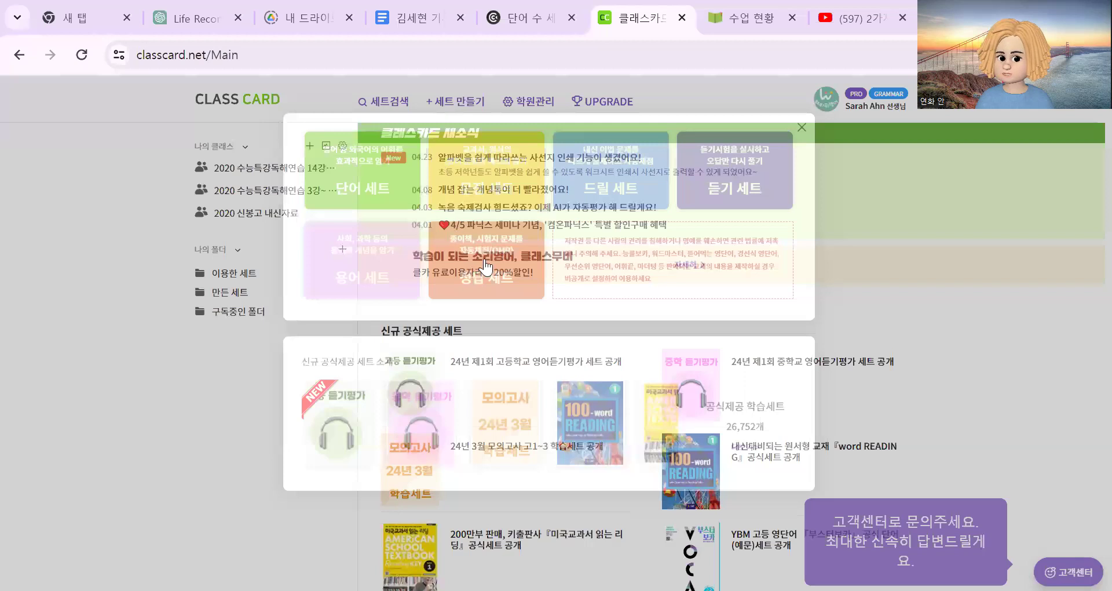
left_click(490, 226)
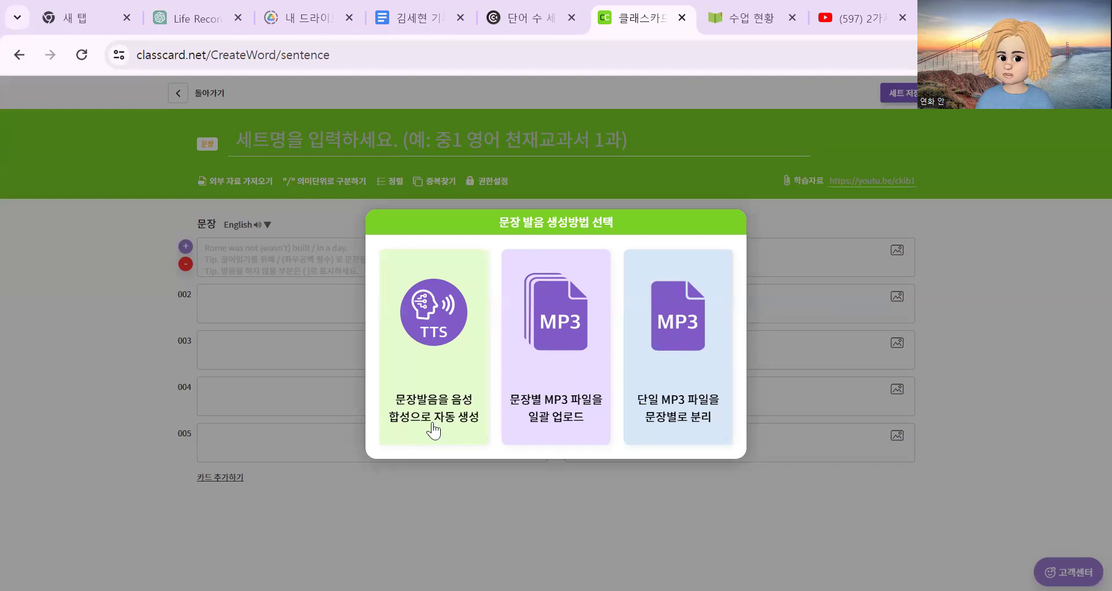
left_click(439, 366)
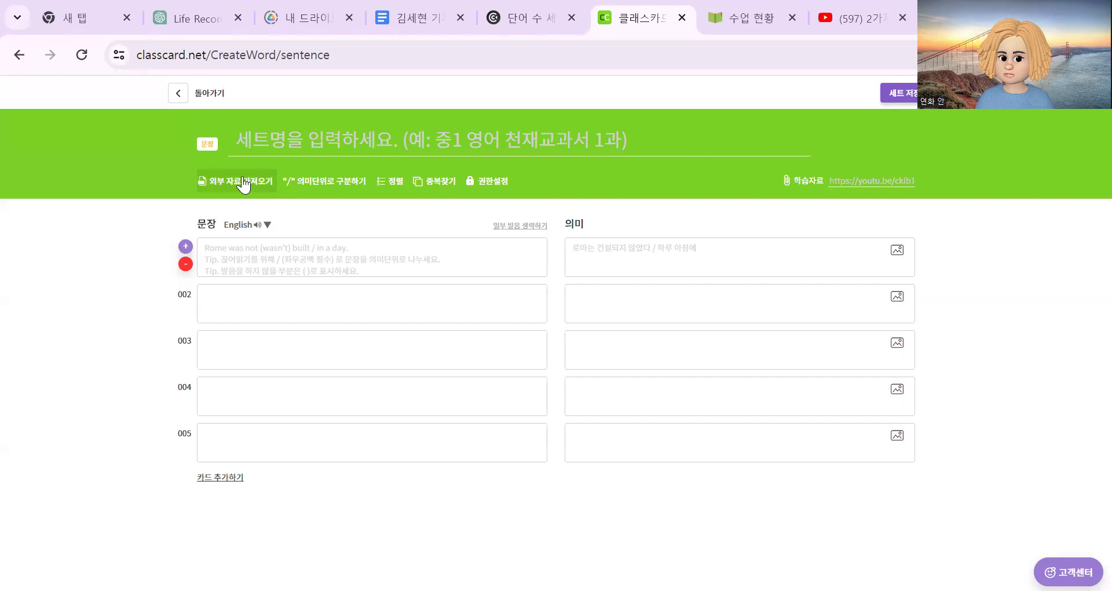
left_click(242, 178)
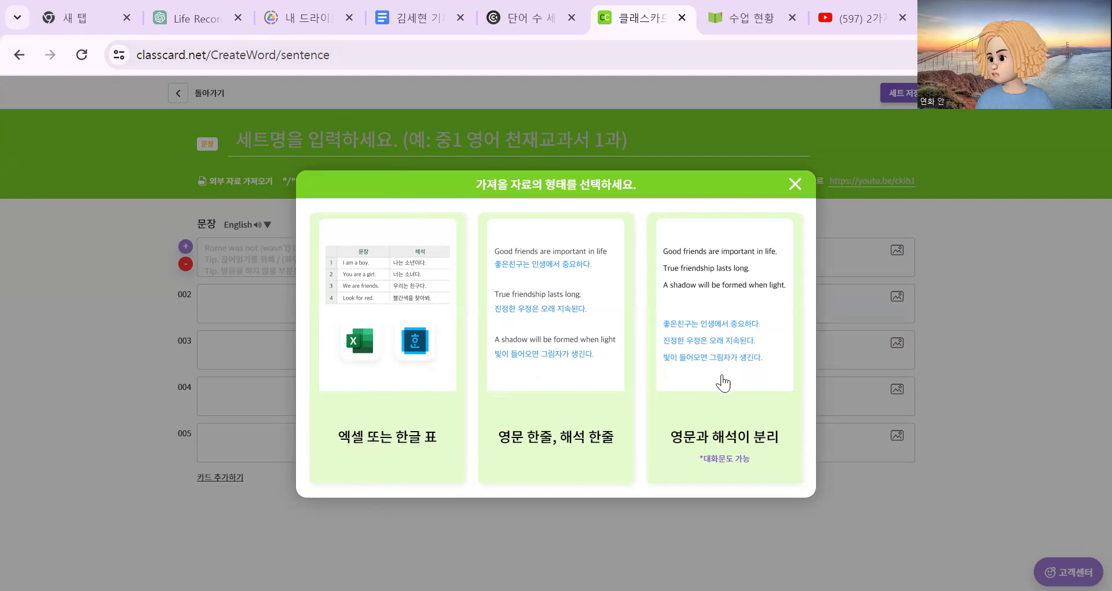
Paste the ten English climate-change sentences into the 영문 box and auto-split them into lines
left_click(723, 298)
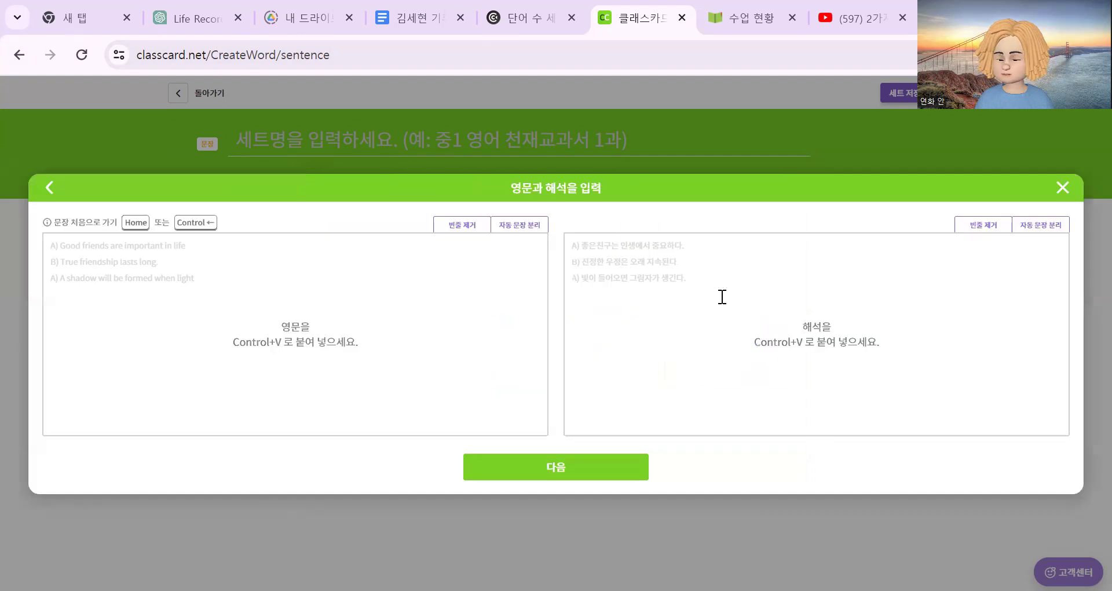
left_click(103, 275)
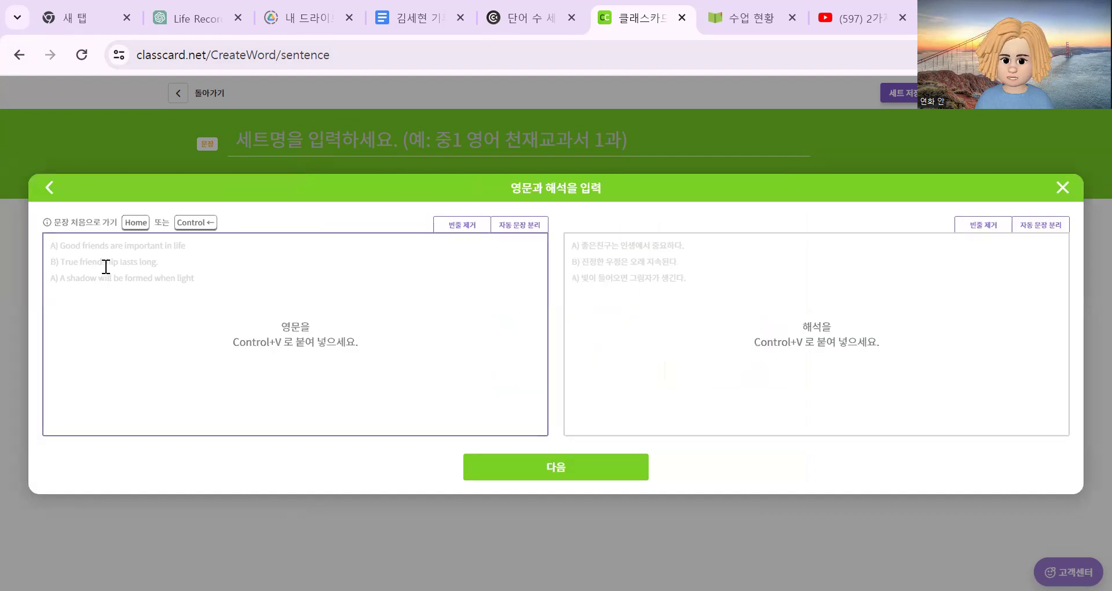
key("ctrl+v")
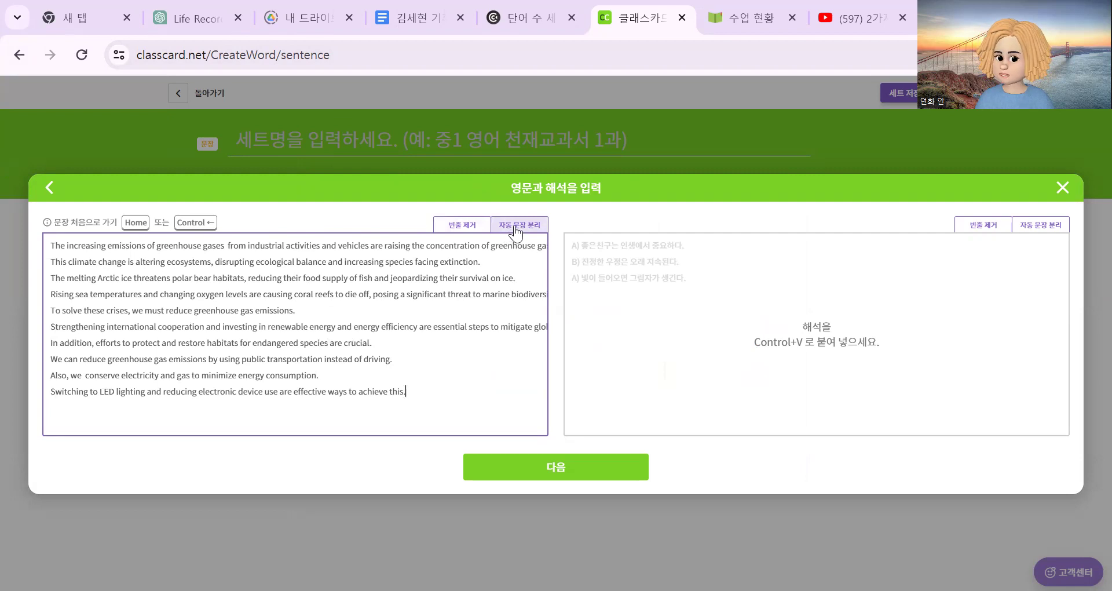
left_click(515, 228)
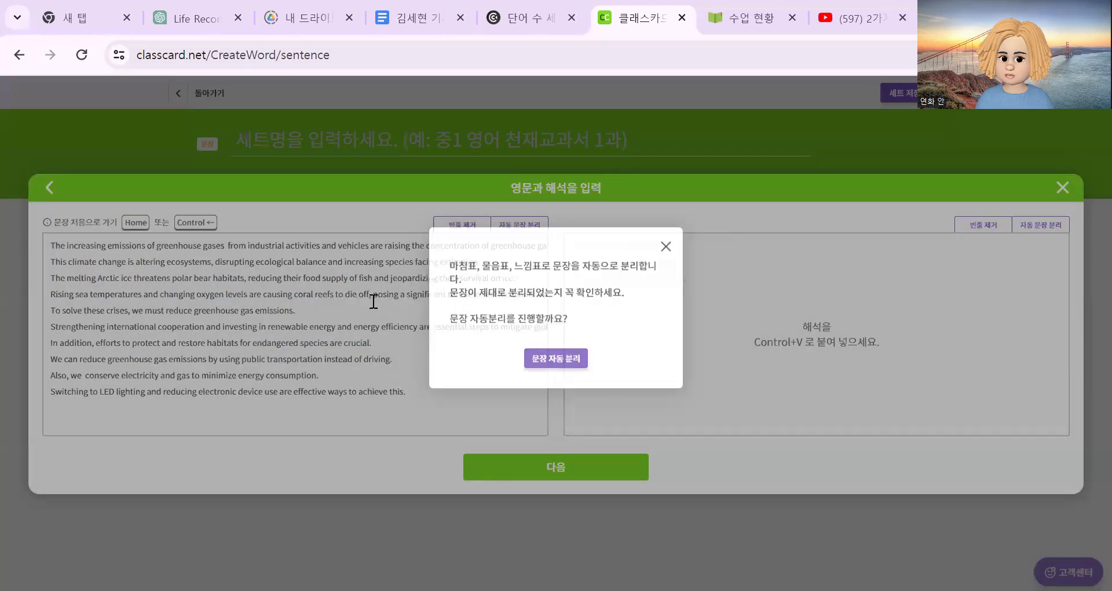
left_click(373, 301)
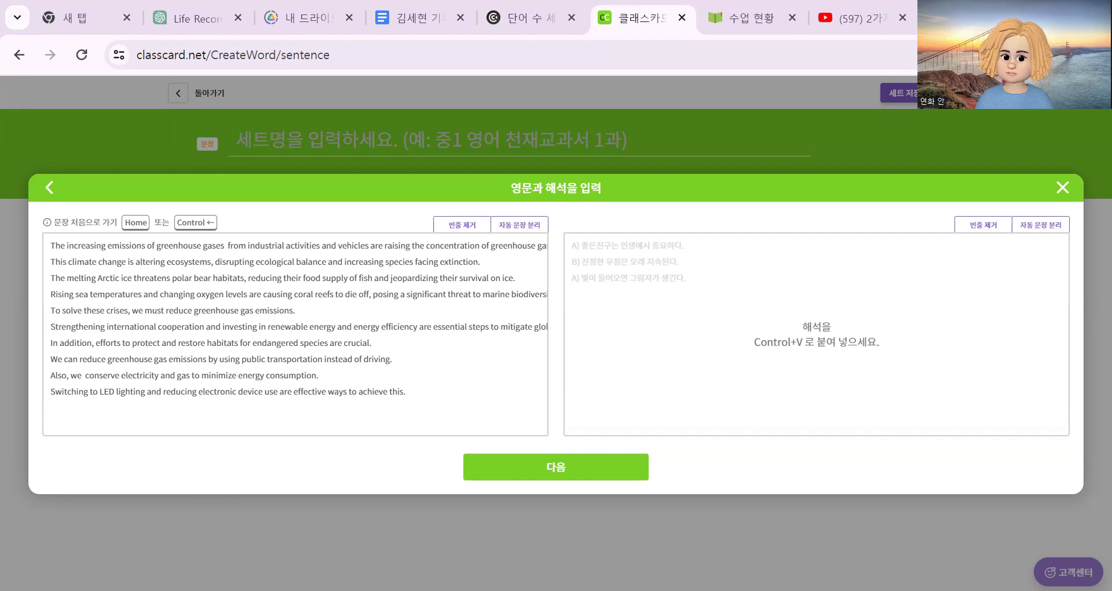
Paste the Korean translations, auto-split them into sentences, and continue with 다음
left_click(626, 281)
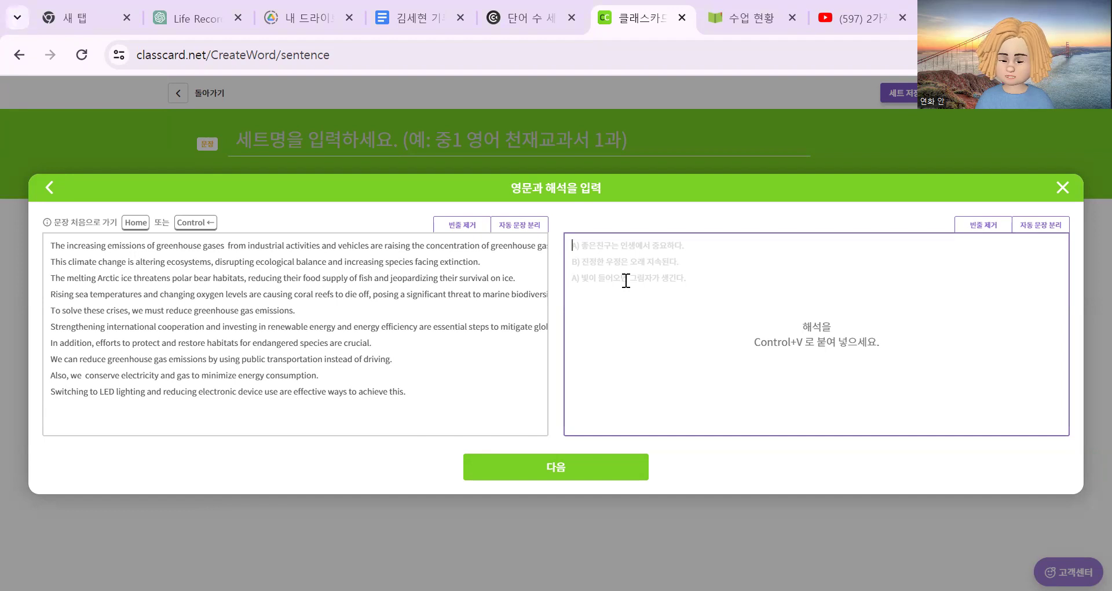
key("ctrl+v")
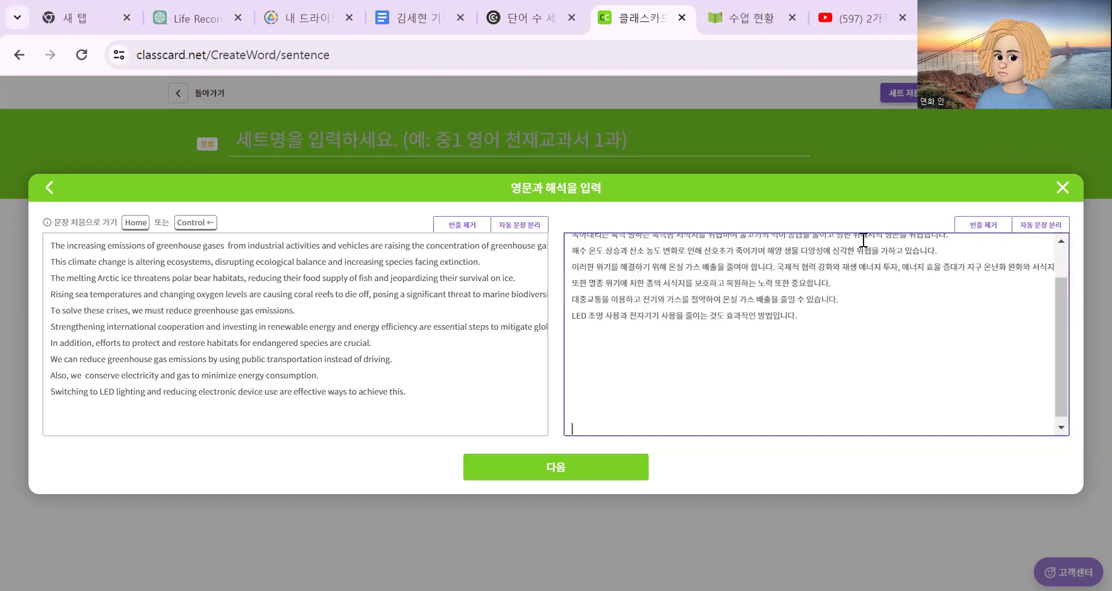
left_click(1043, 227)
left_click(1044, 229)
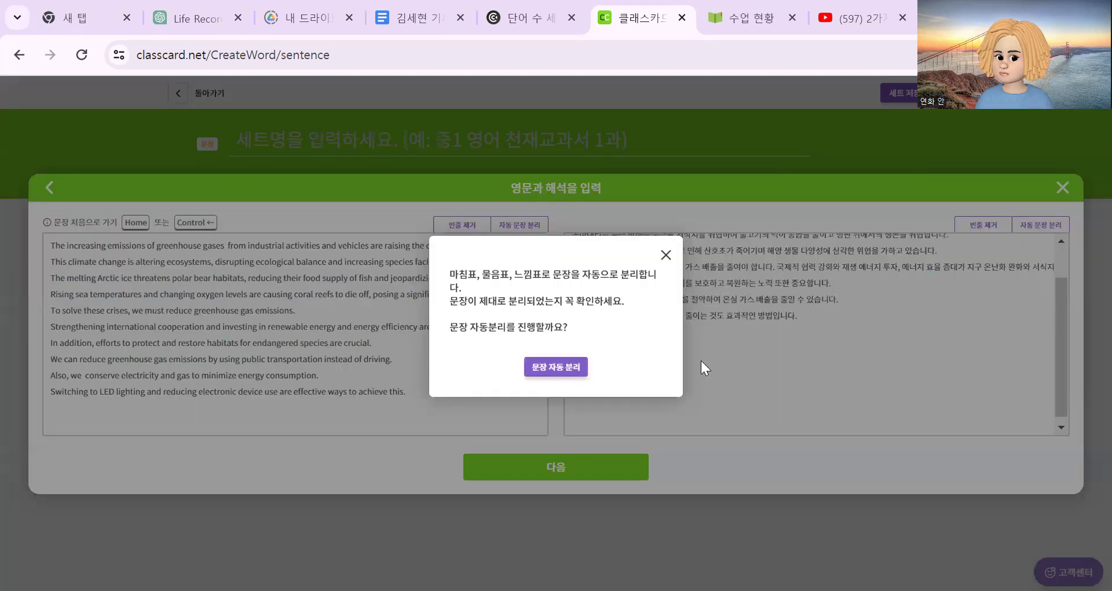
left_click(564, 376)
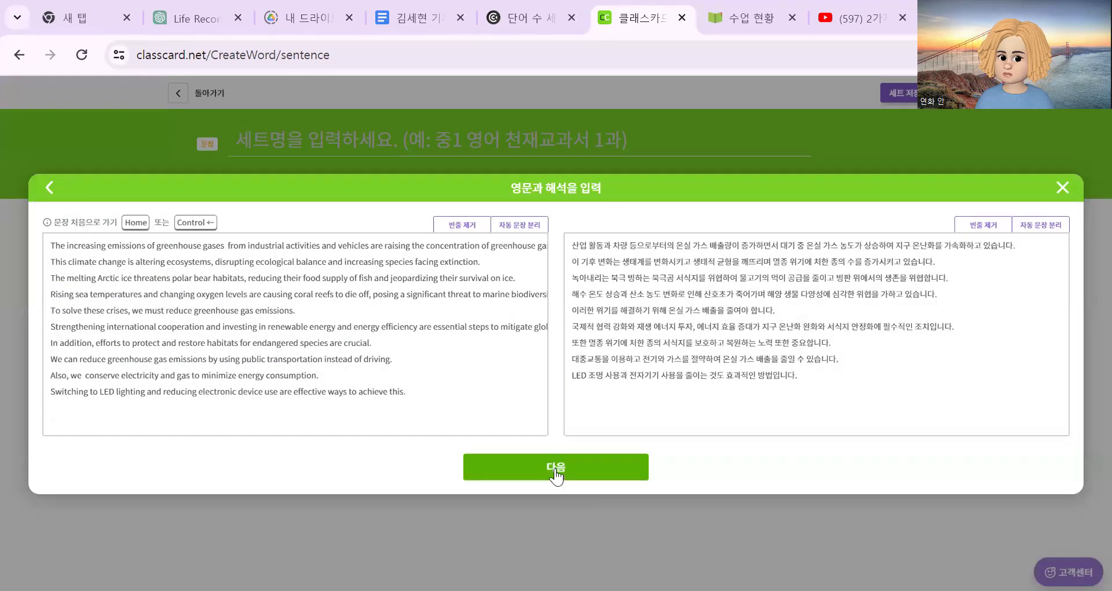
left_click(557, 472)
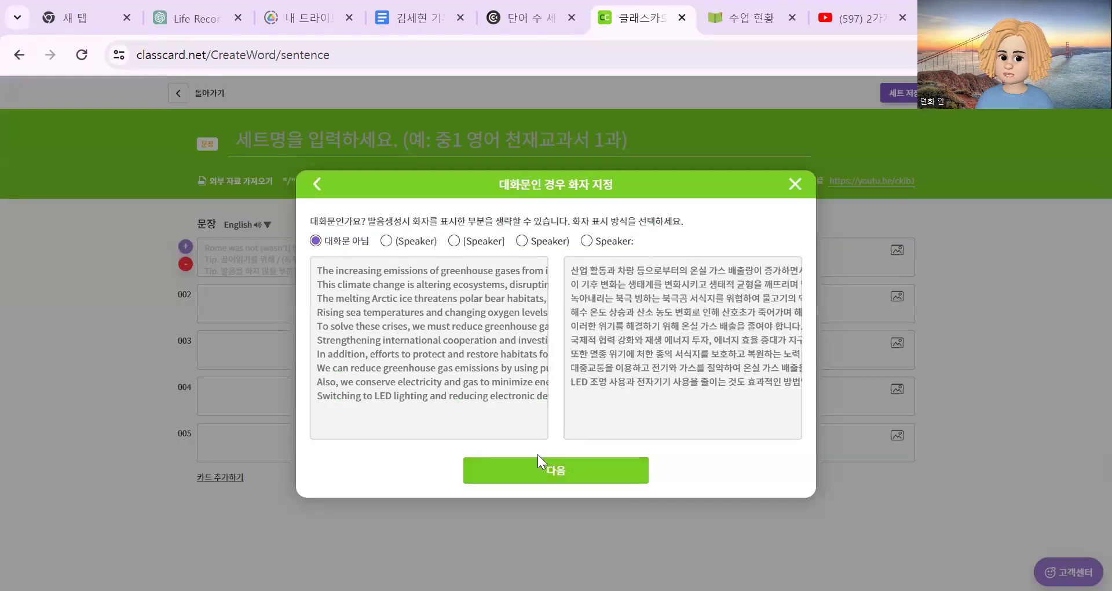
Preview the English–Korean pairs and import them into the set as ten cards
left_click(554, 471)
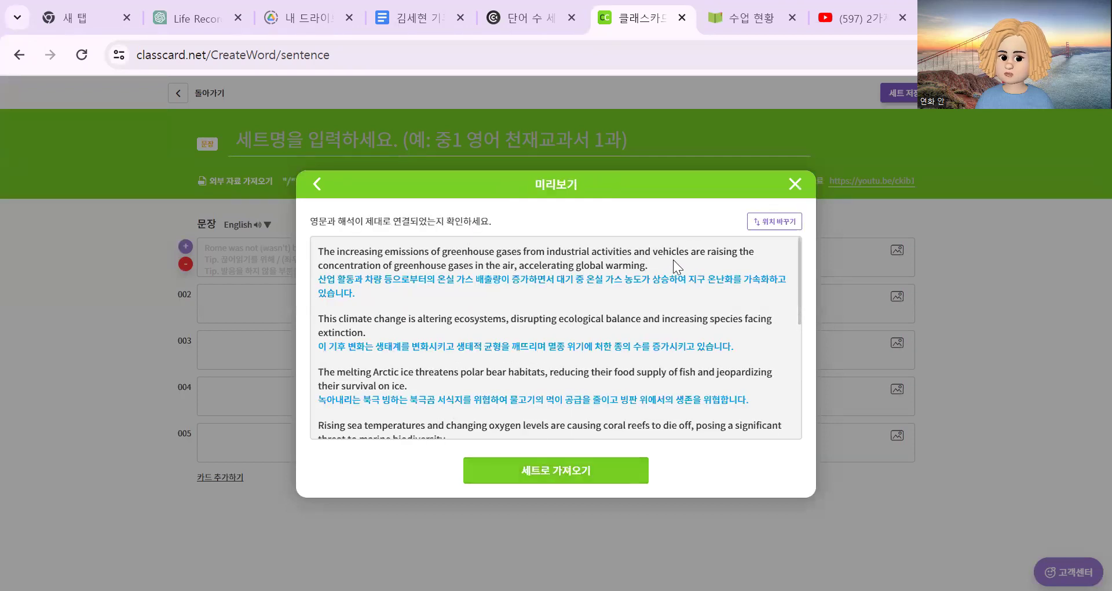
left_click(574, 472)
scroll(443, 383, "up", 3)
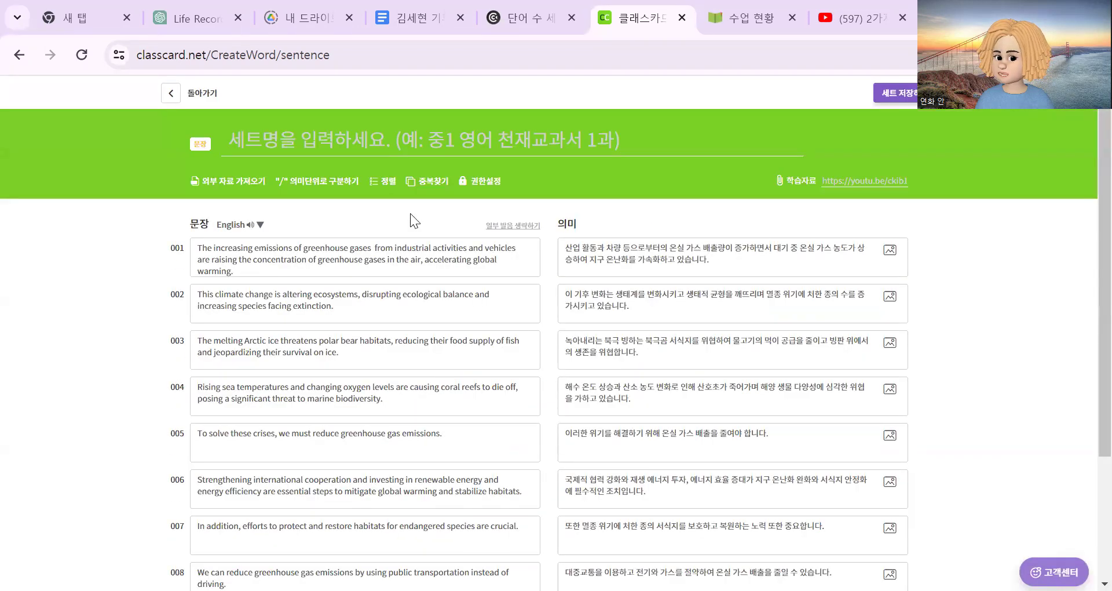
Title the set from a previous title, swapping in the author's name and ecosystem-risk (생태계 위험) wording
left_click(234, 137)
left_click(259, 160)
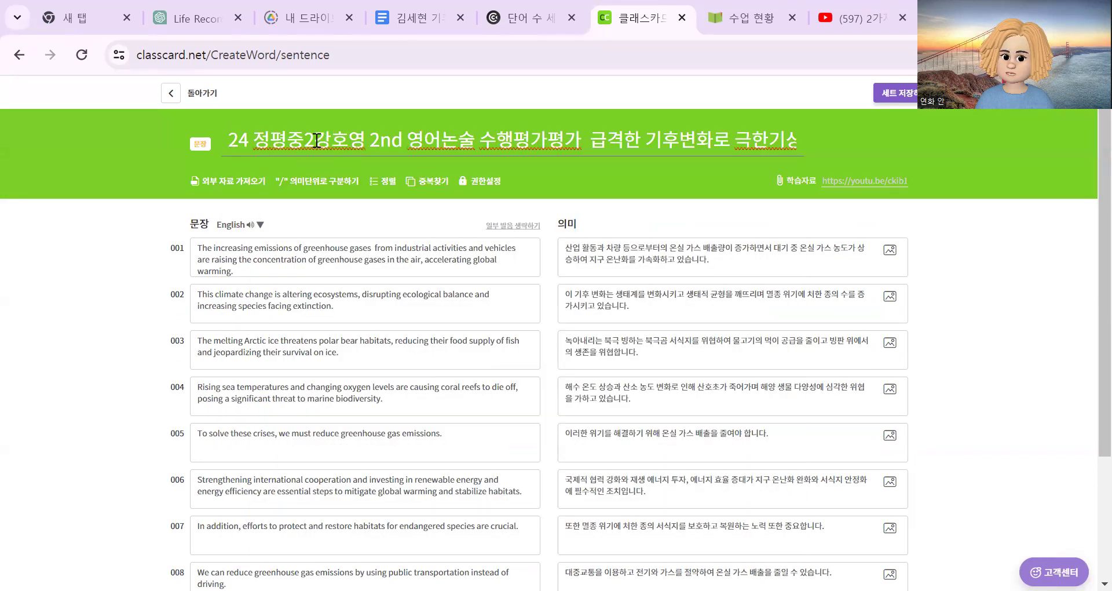
left_click_drag(341, 139, 372, 140)
type("rla")
key("BackSpace")
key("BackSpace")
key("BackSpace")
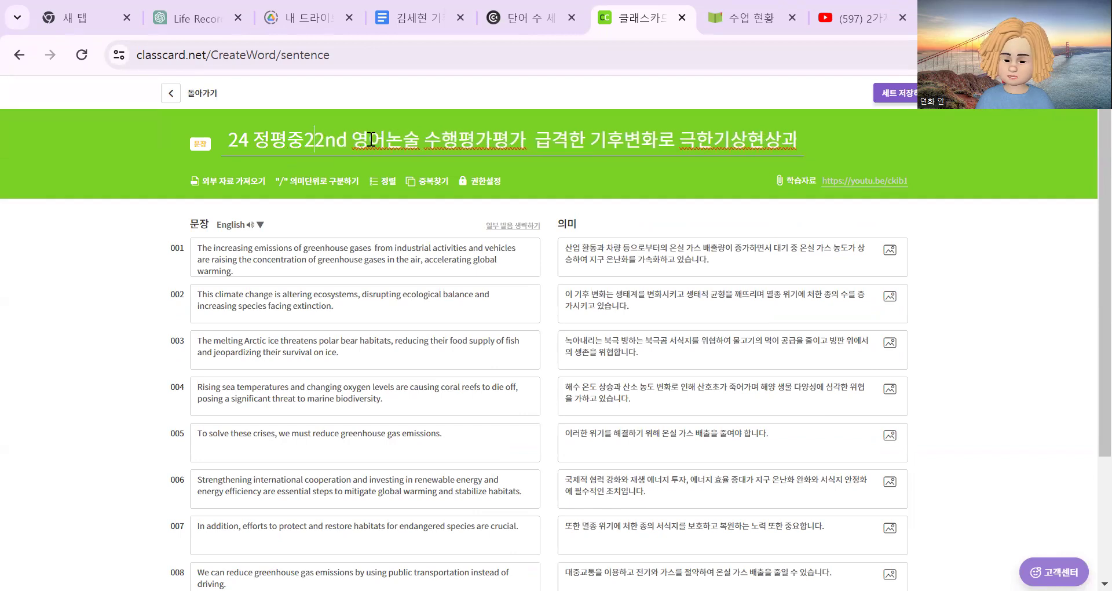
type("김민ㅅ")
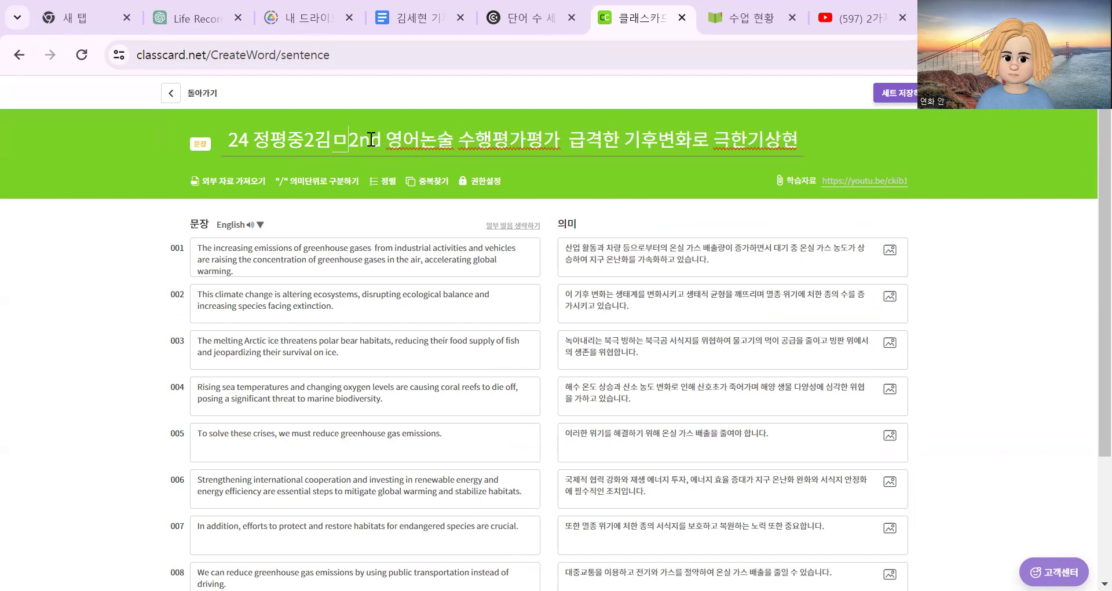
type("ㅓㅇ")
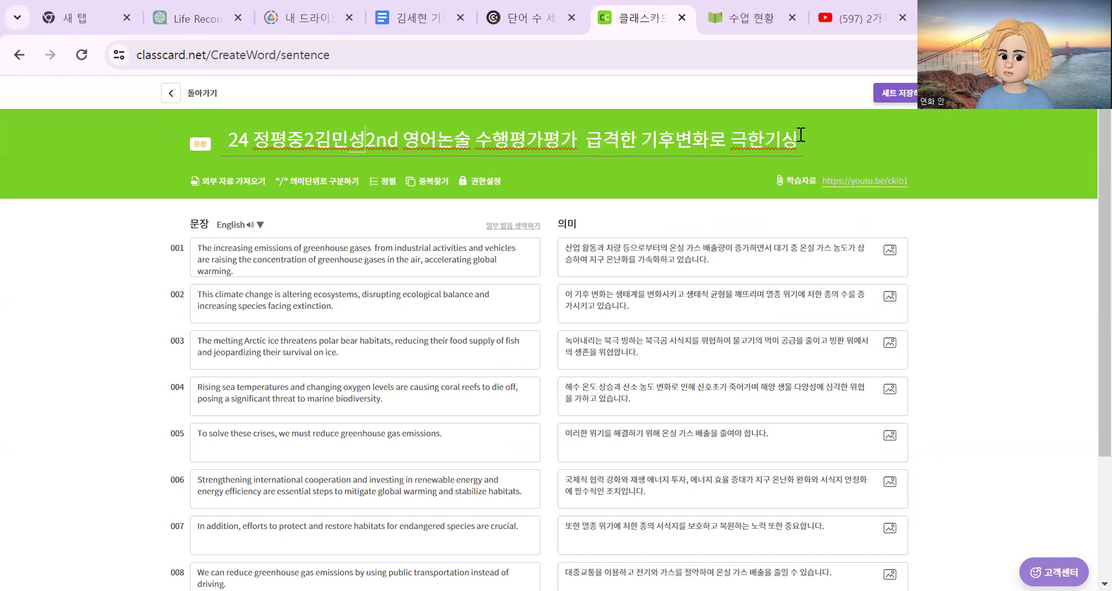
left_click_drag(731, 141, 825, 145)
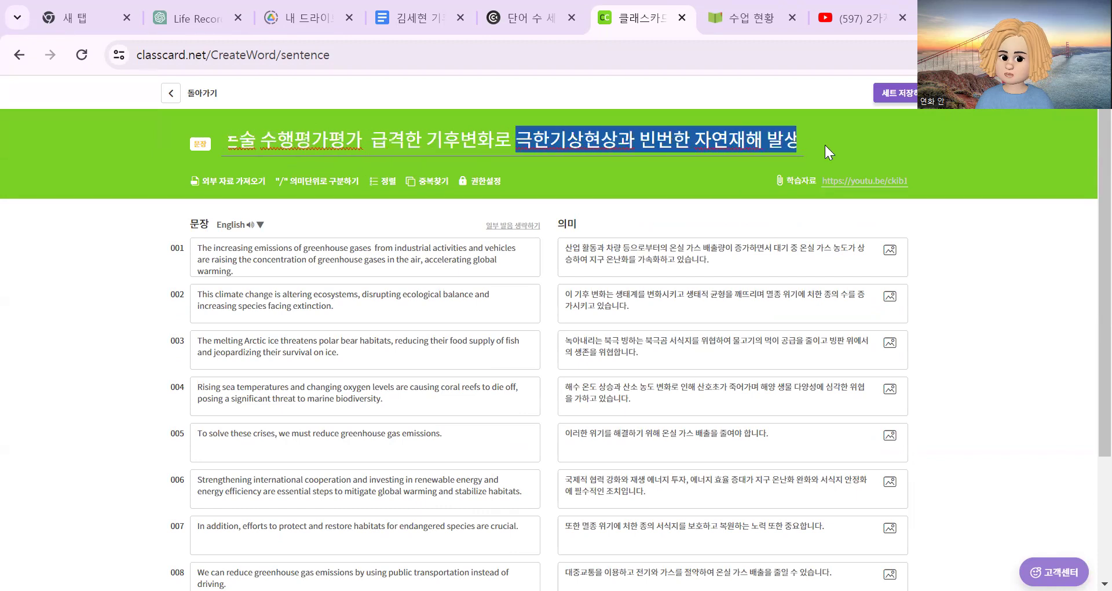
type("생태")
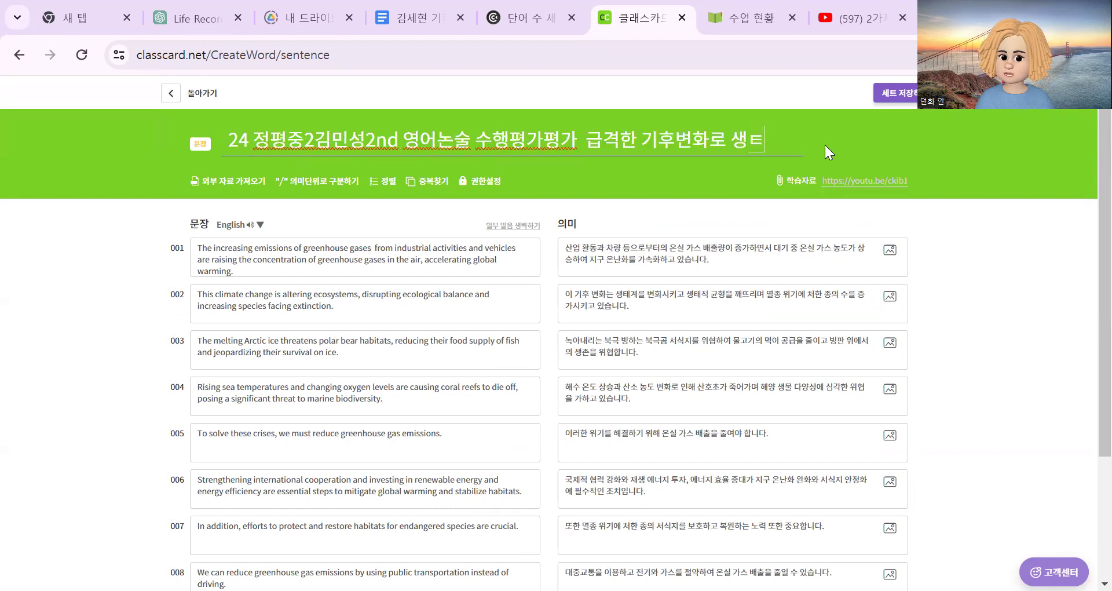
type("계")
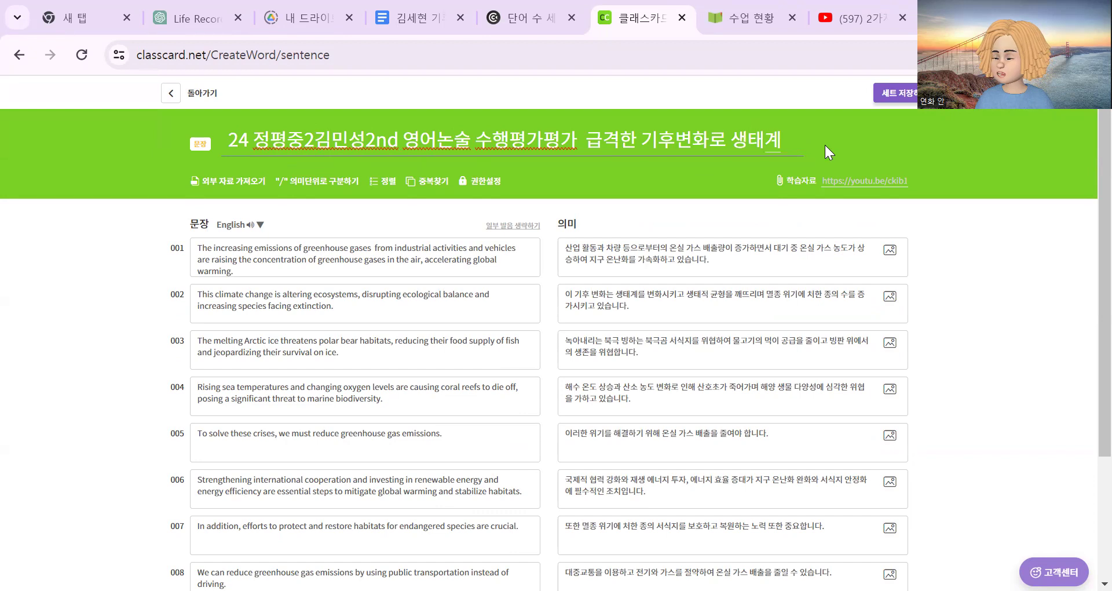
type("파계")
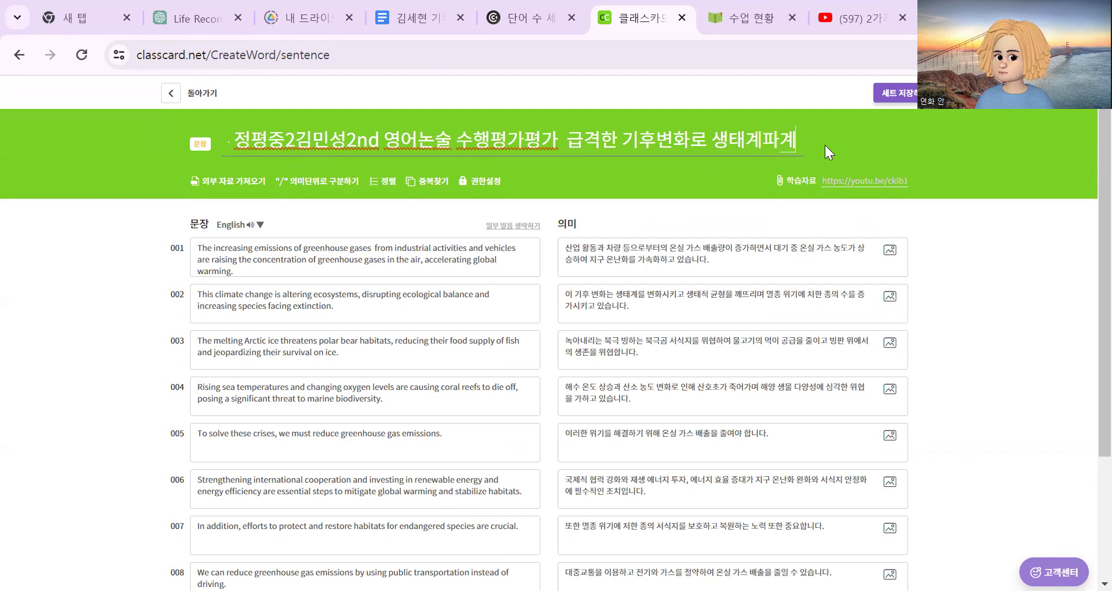
type("외")
key("BackSpace")
type("위험")
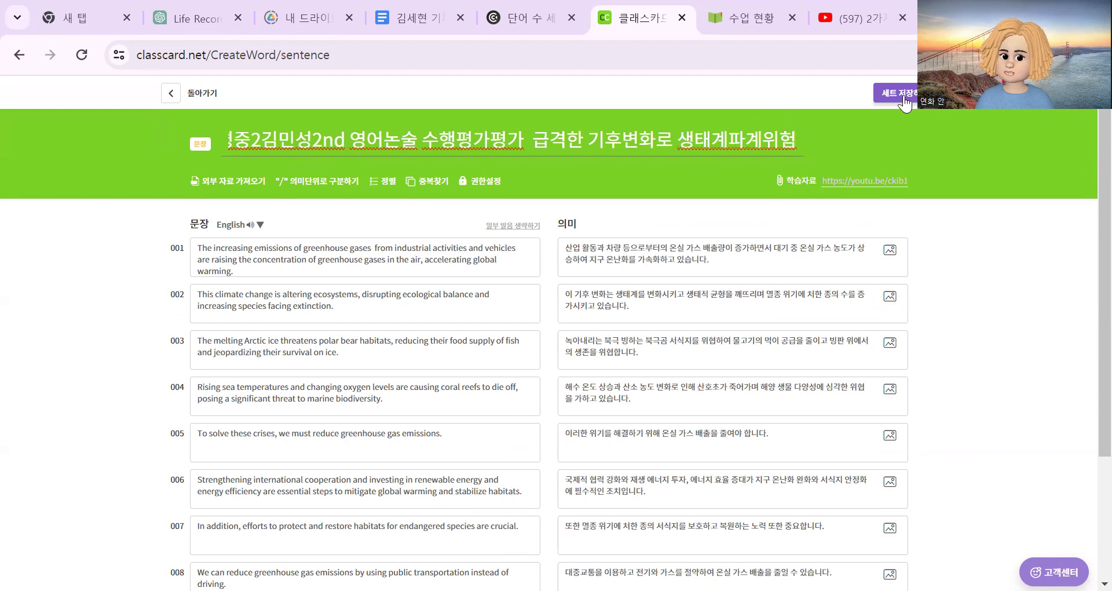
scroll(260, 256, "down", 3)
scroll(512, 352, "up", 3)
Save the new sentence set and return to its page
left_click(885, 92)
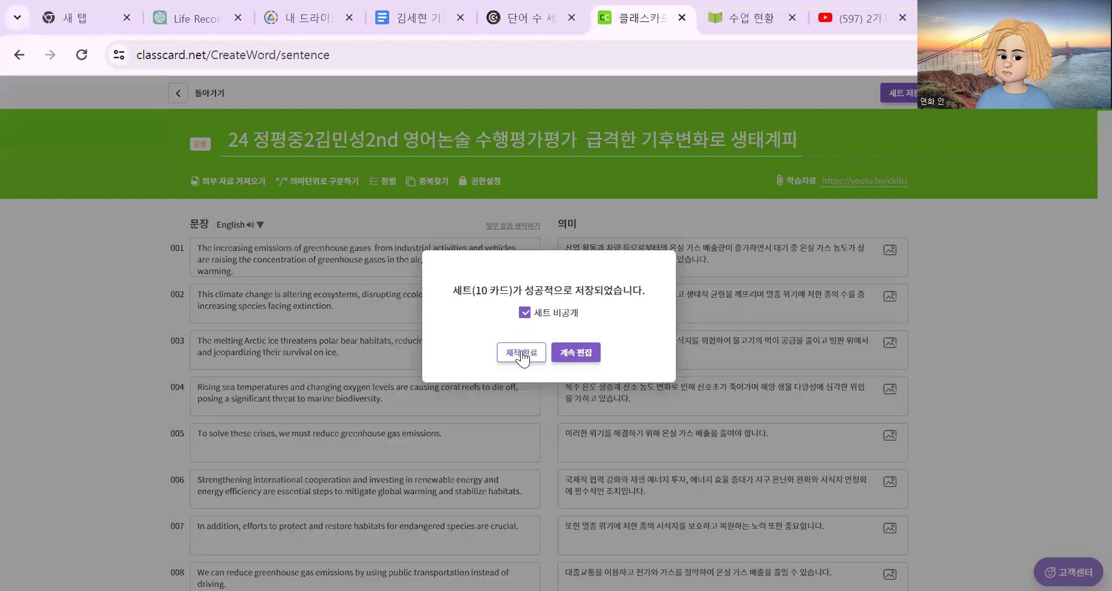
left_click(524, 350)
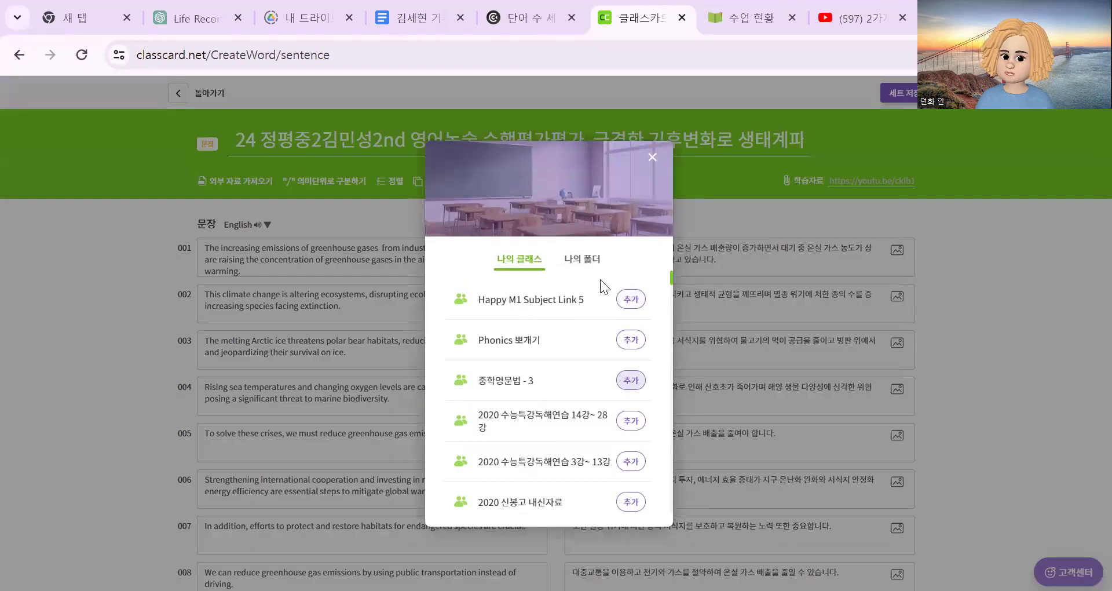
scroll(612, 397, "down", 3)
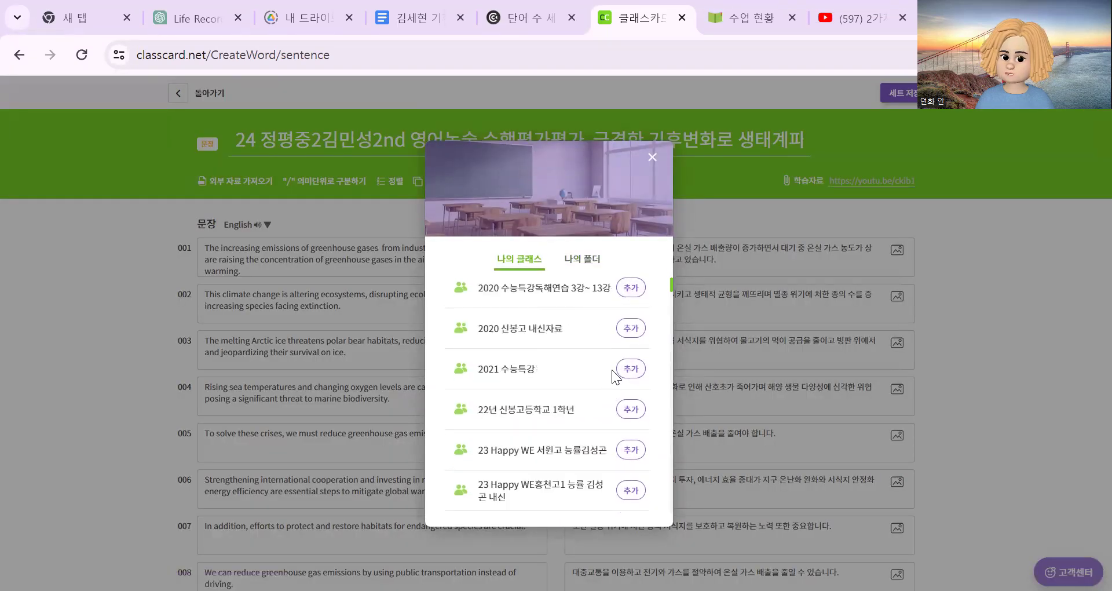
scroll(616, 358, "up", 3)
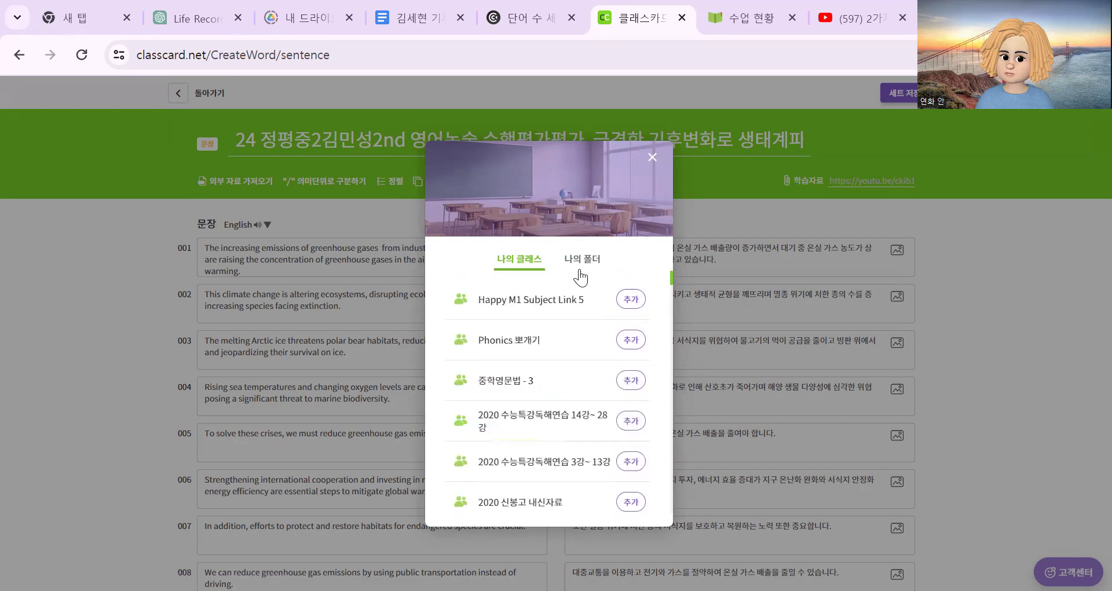
left_click(651, 156)
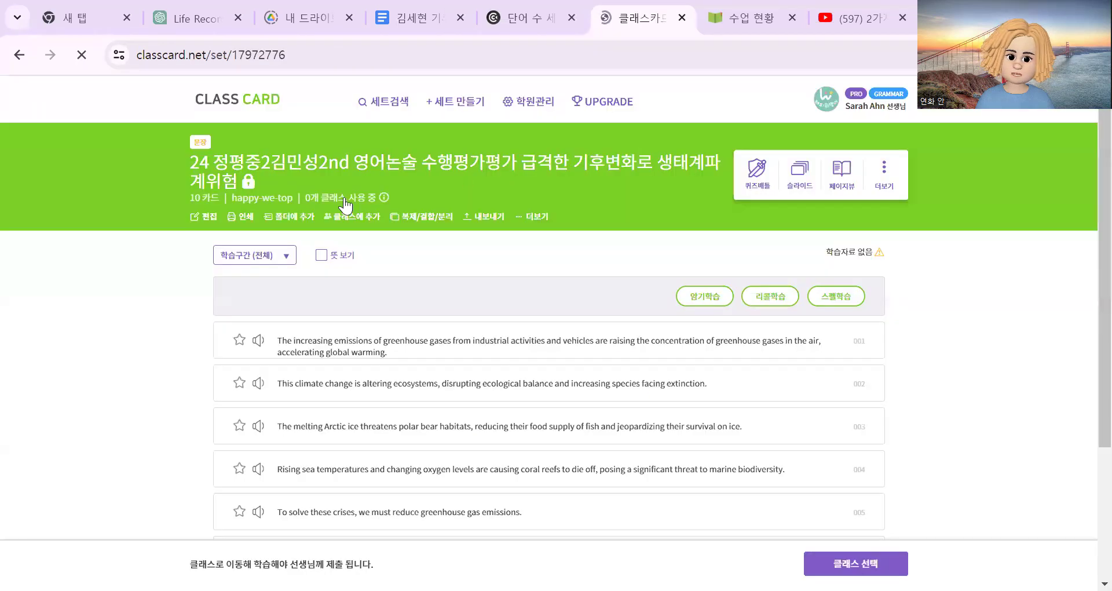
Assign the set to the grade-2 Dong-A 내신 class found by searching 주2, and go there
left_click(361, 215)
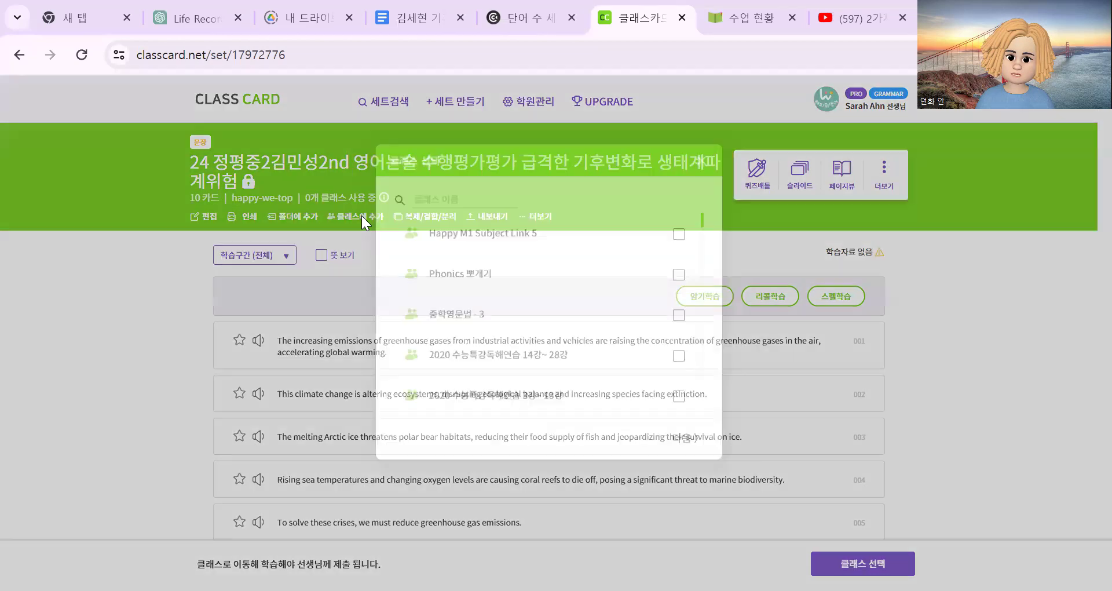
type("주")
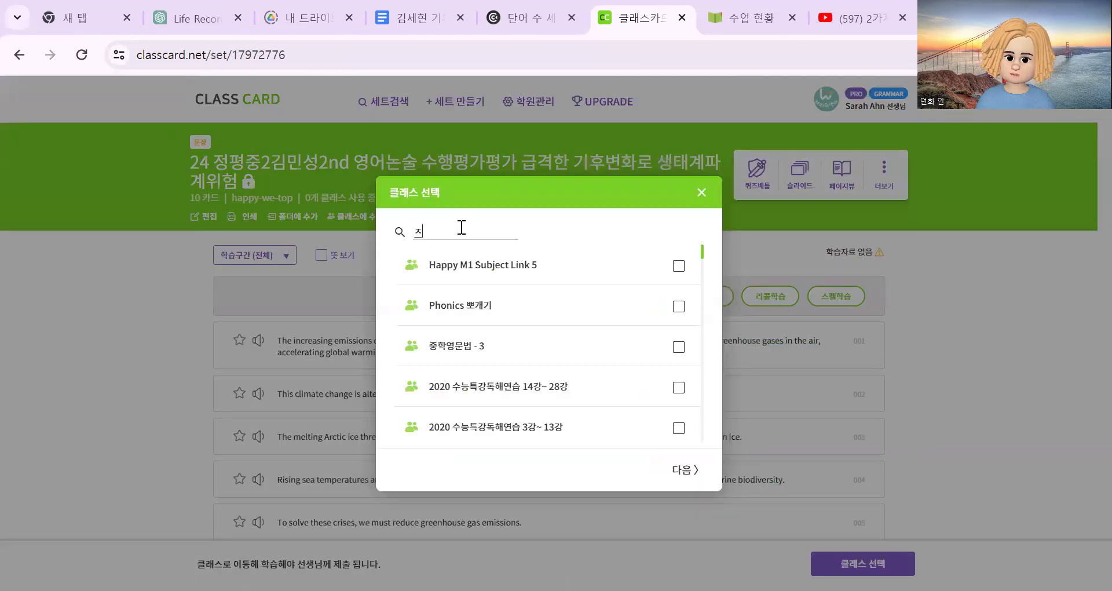
type("2")
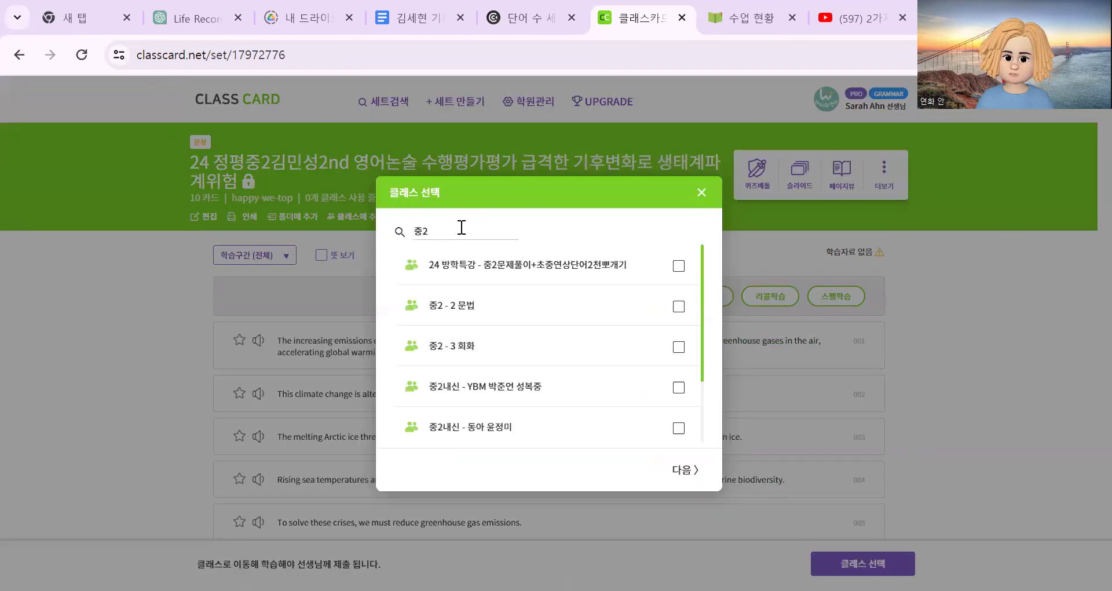
left_click(678, 427)
left_click(682, 469)
left_click(557, 451)
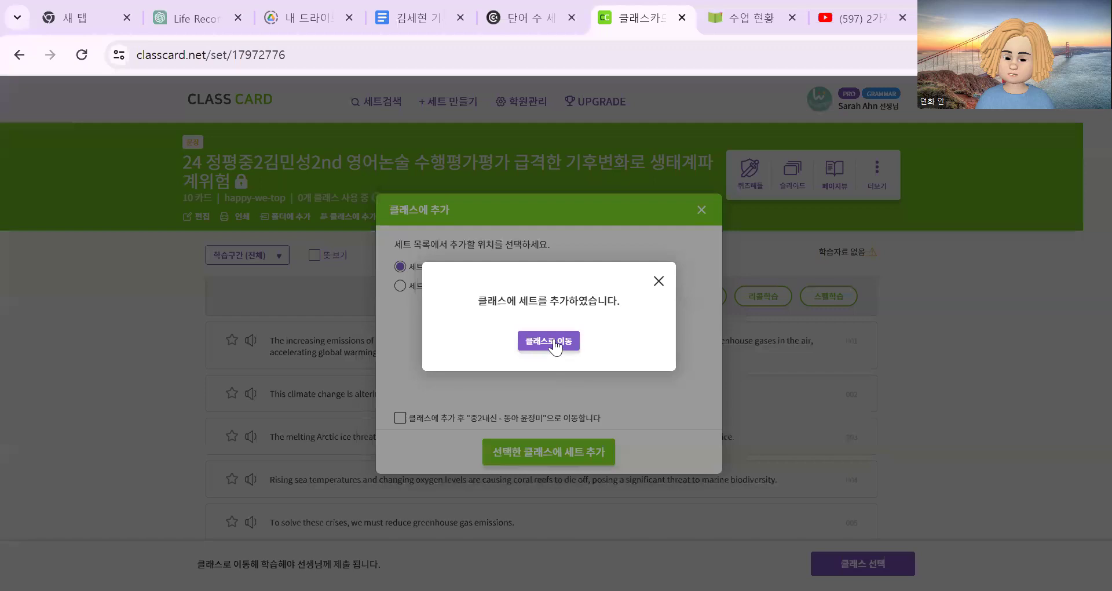
left_click(554, 339)
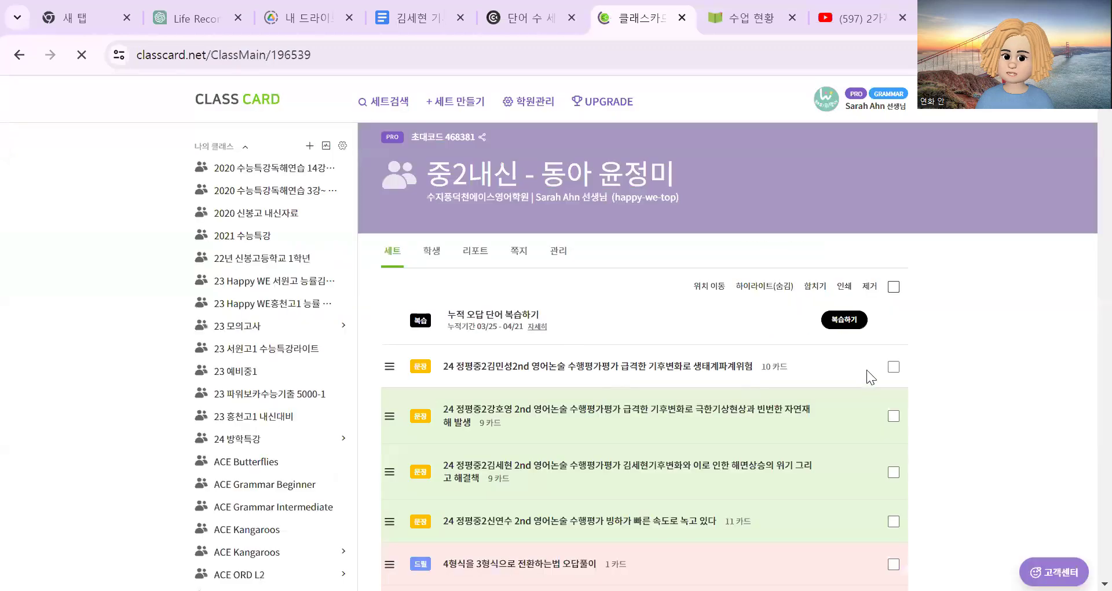
Highlight the new set green in the class list, then open it and its Scramble game
left_click(894, 366)
left_click(768, 287)
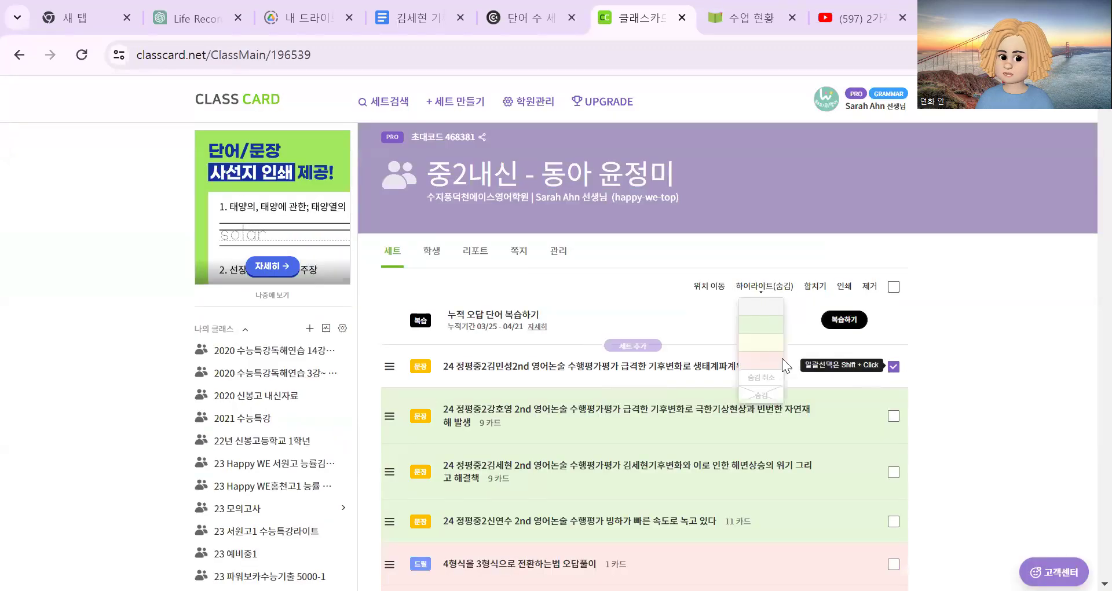
left_click(766, 320)
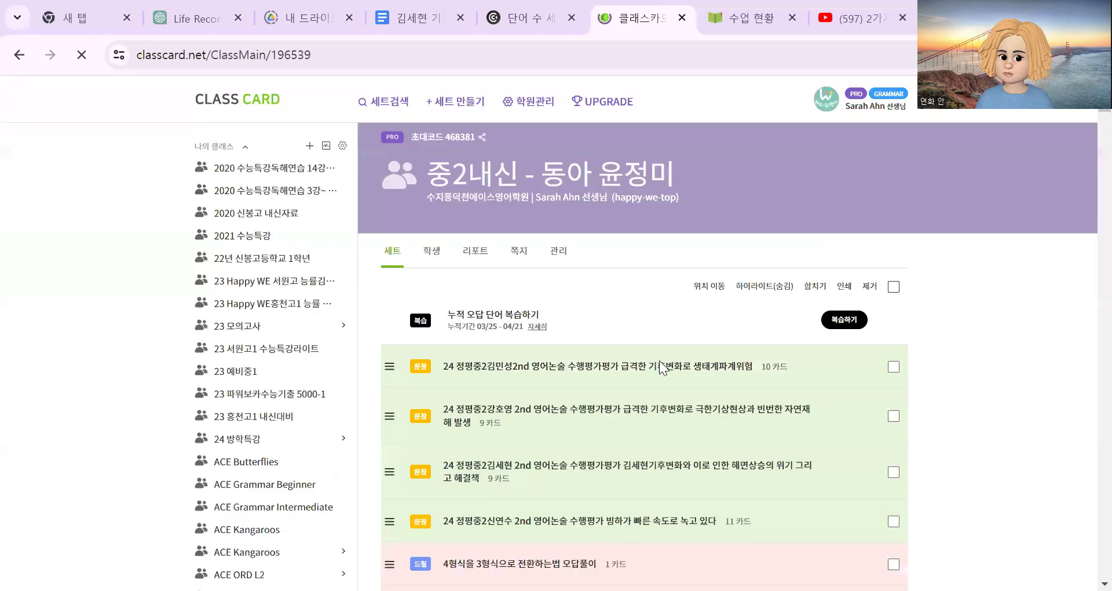
left_click(586, 367)
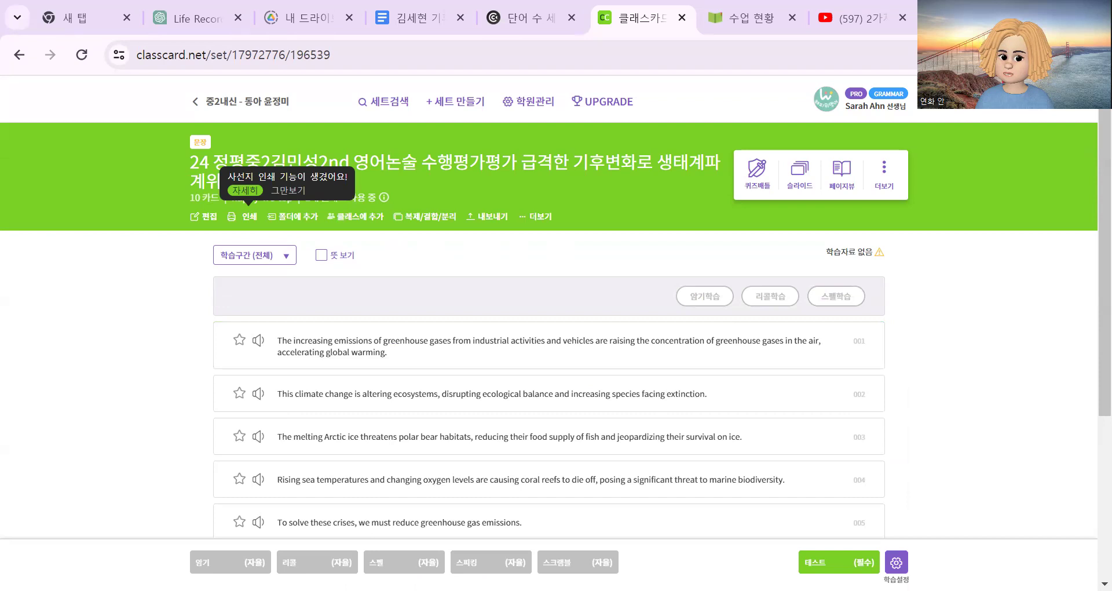
left_click(578, 561)
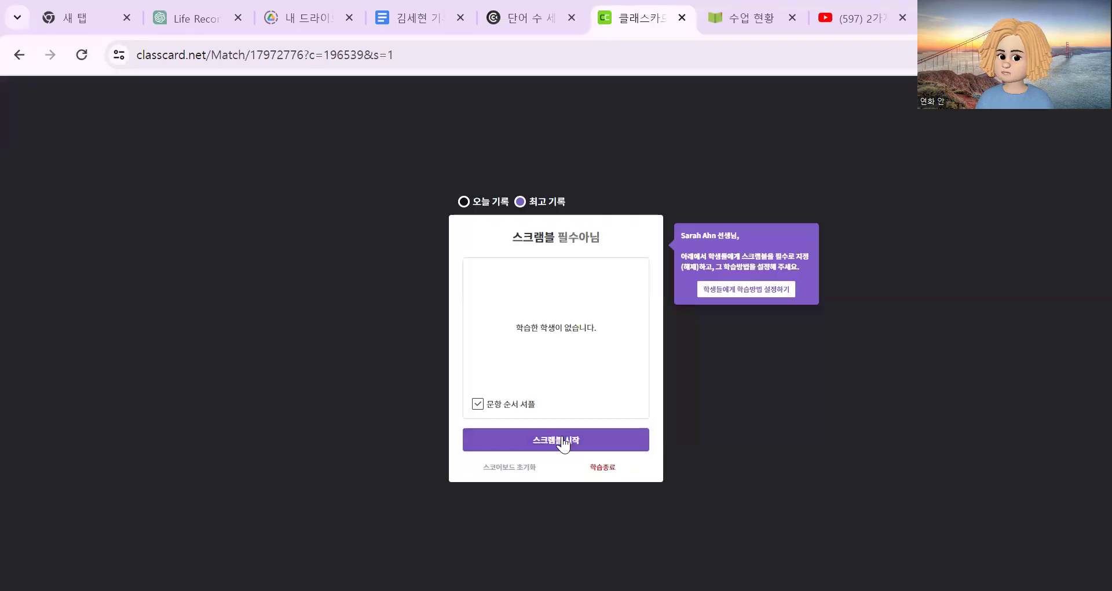
Play Scramble, arranging 'In addition, efforts to protect and restore', scoring 1050, then return to the set
left_click(562, 438)
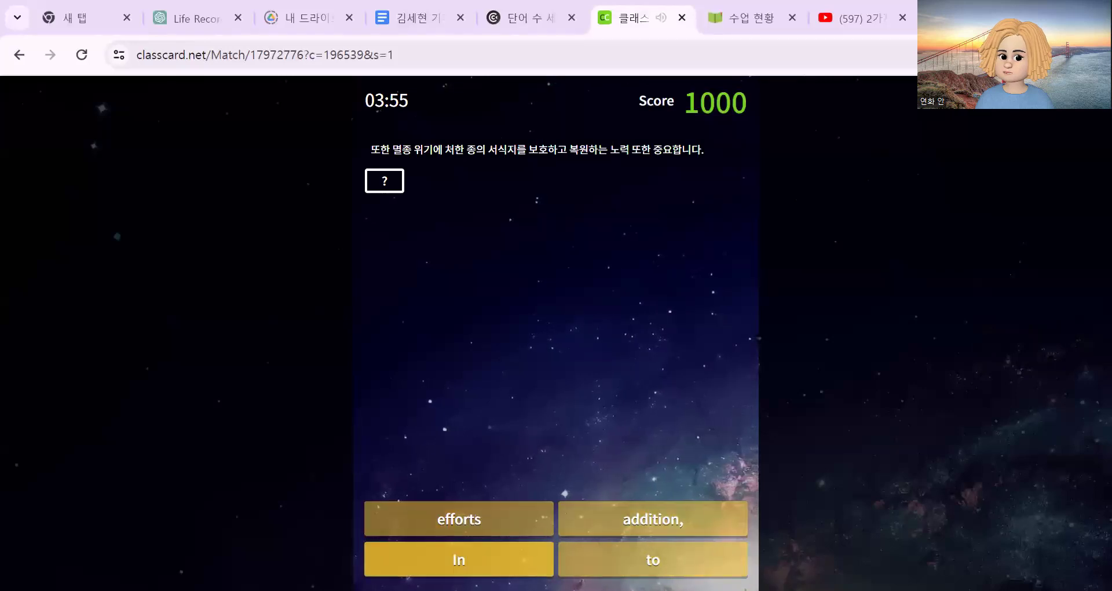
left_click(458, 560)
left_click(631, 511)
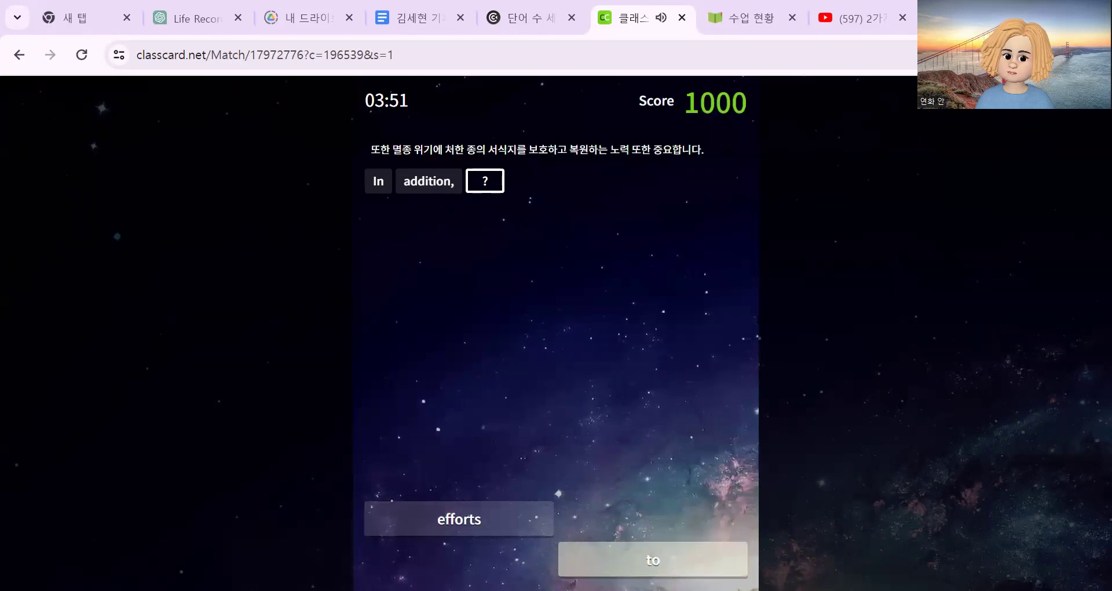
left_click(649, 560)
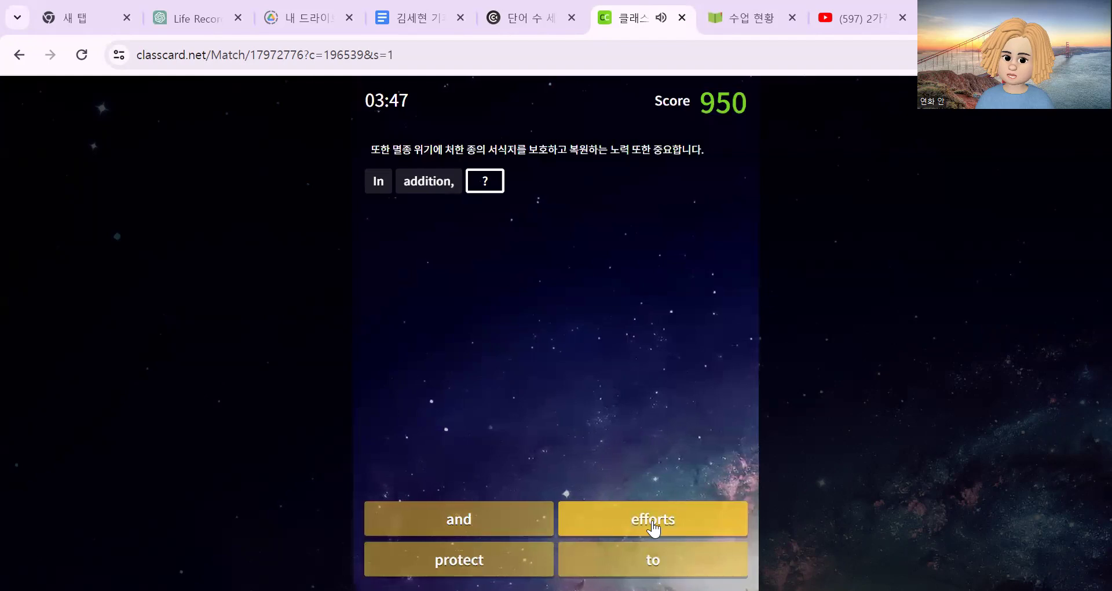
left_click(653, 525)
left_click(652, 557)
left_click(530, 558)
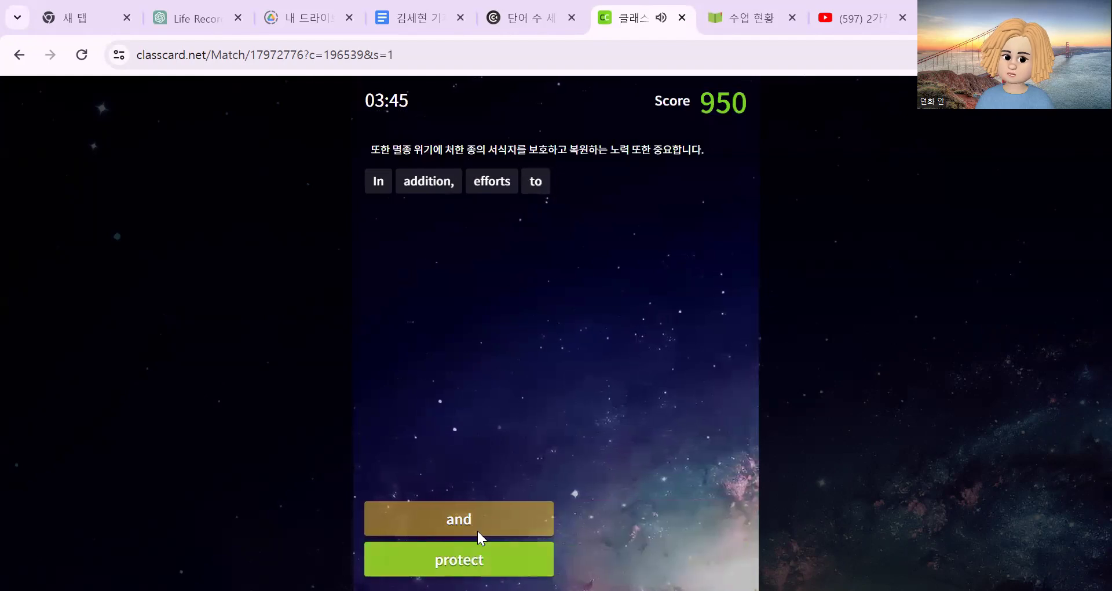
left_click(476, 519)
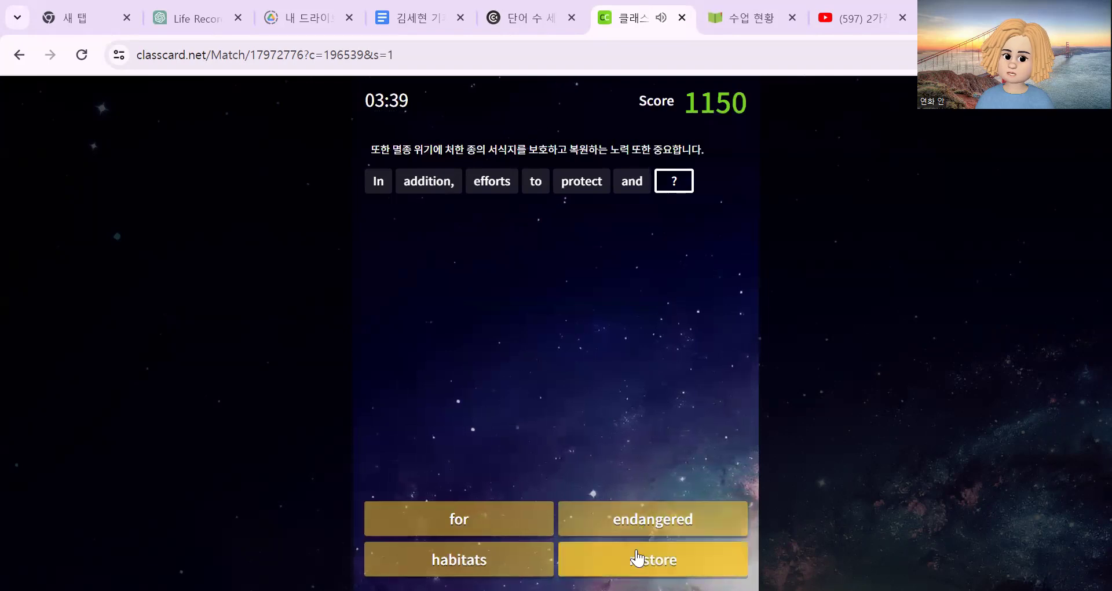
left_click(635, 557)
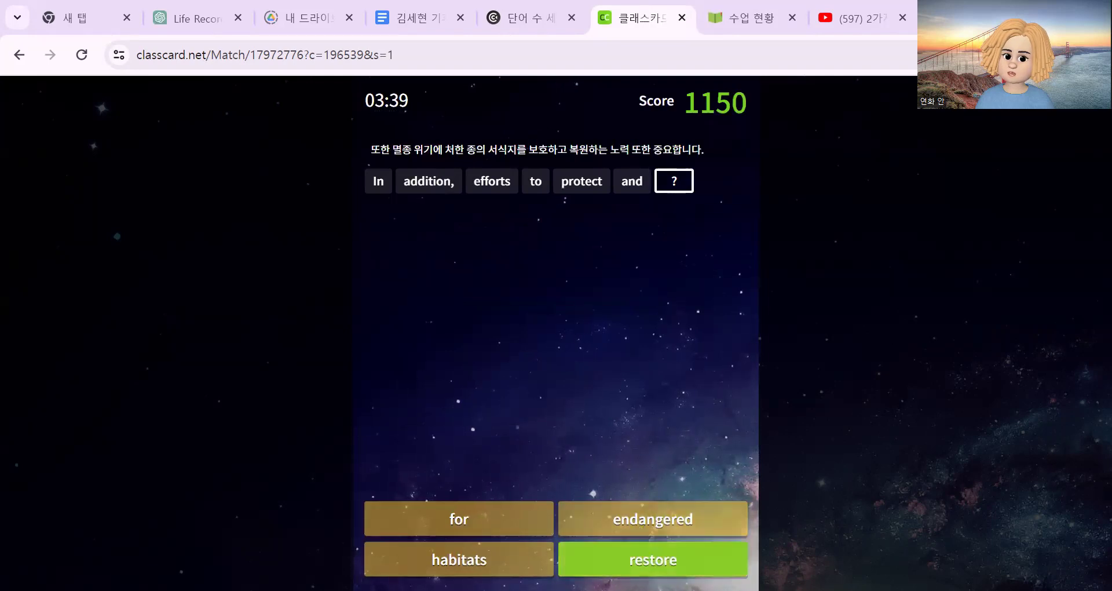
left_click(632, 525)
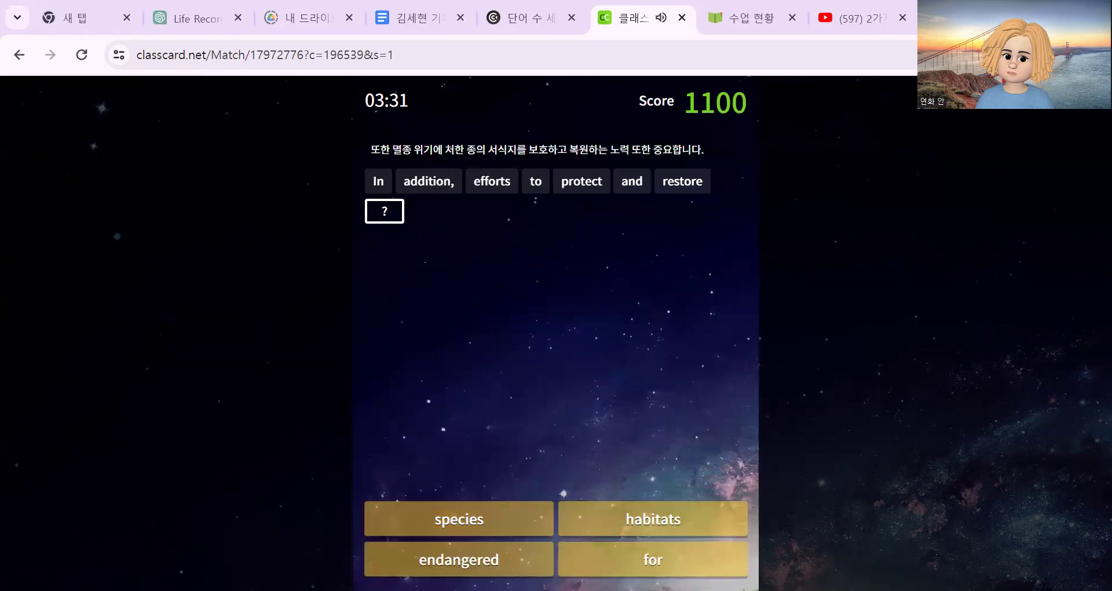
left_click(640, 556)
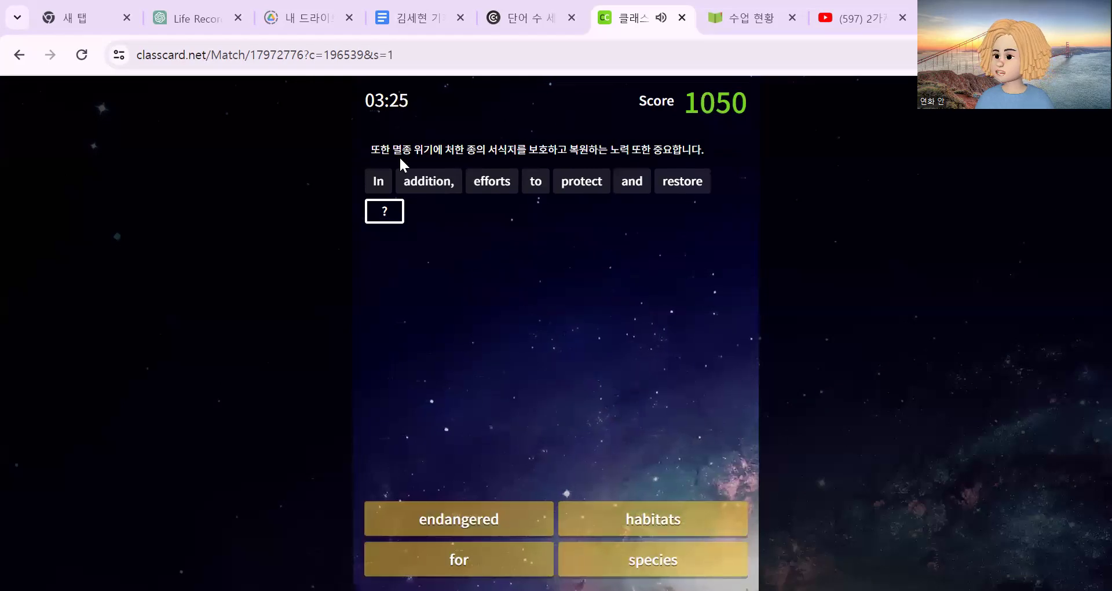
left_click(18, 54)
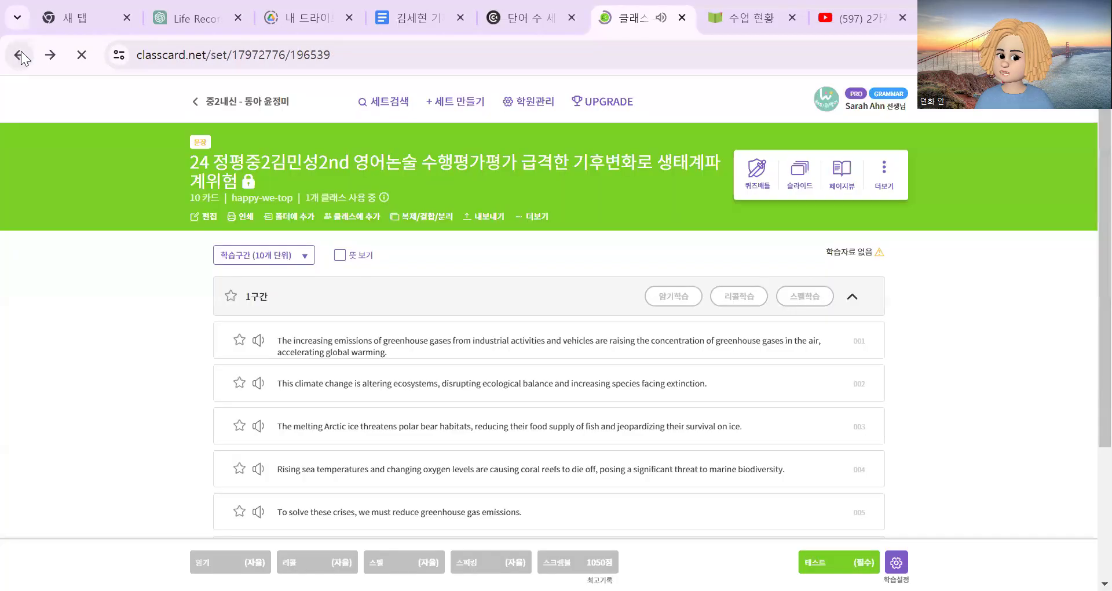
Flip the first sentence card to hear it with its Korean translation, then start section 1 스펠학습
left_click(606, 346)
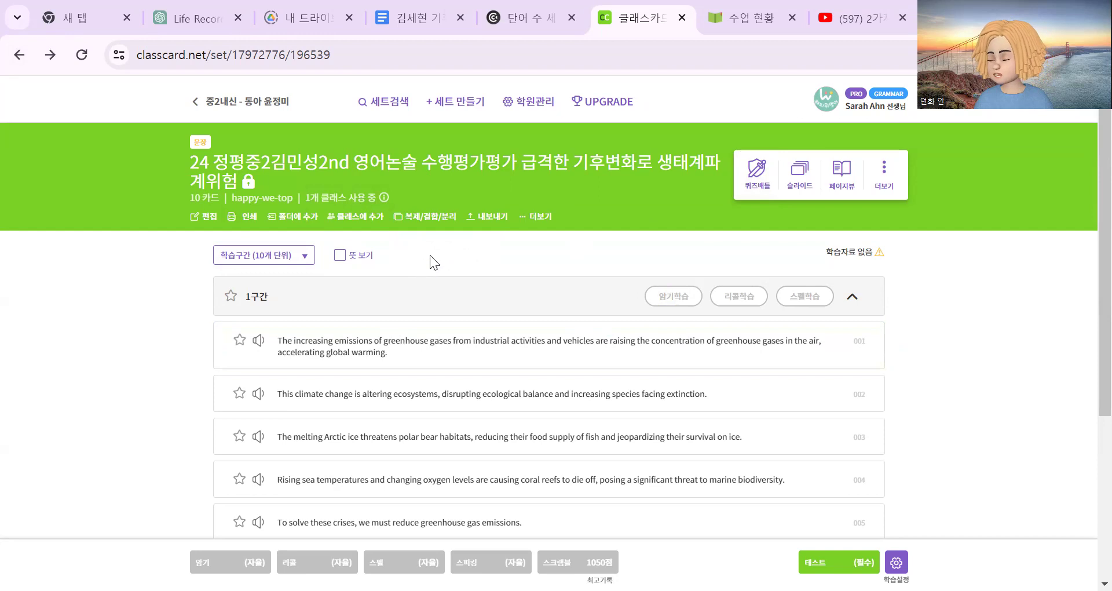
left_click(404, 353)
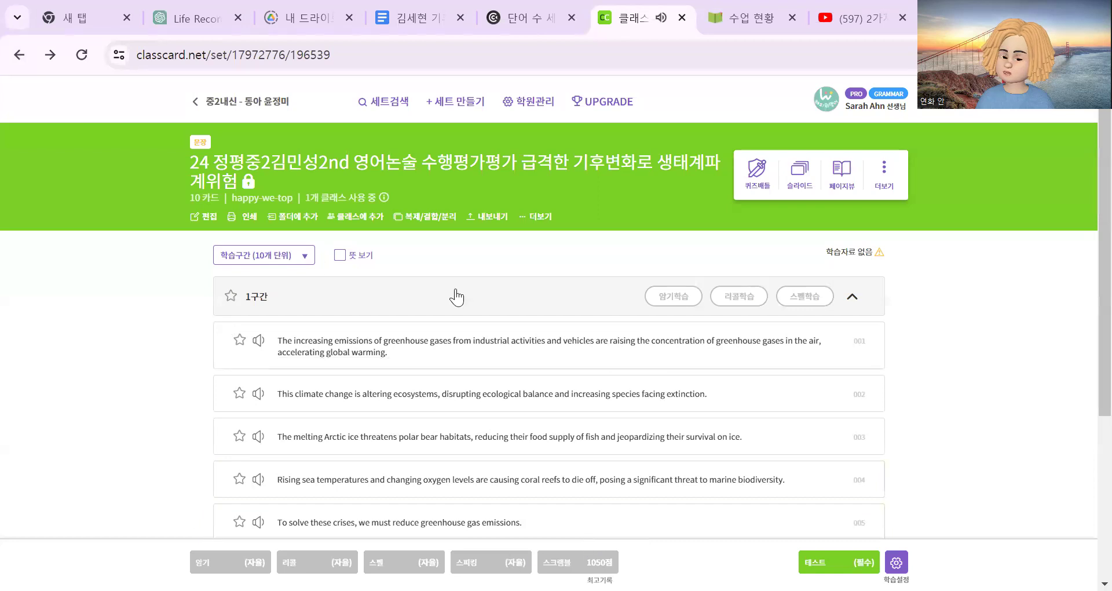
left_click(801, 291)
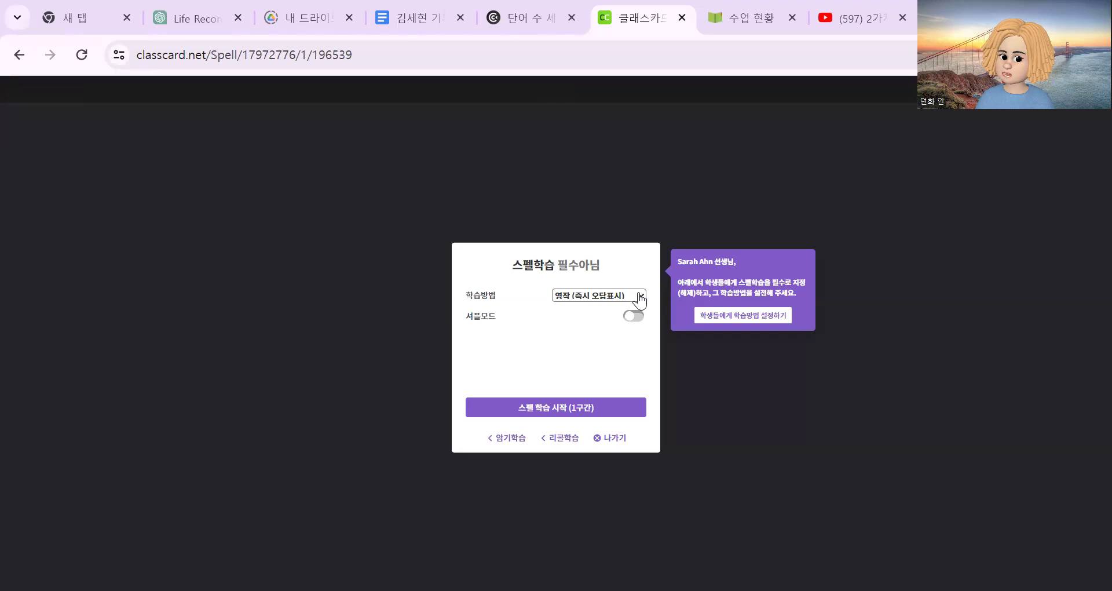
left_click(640, 297)
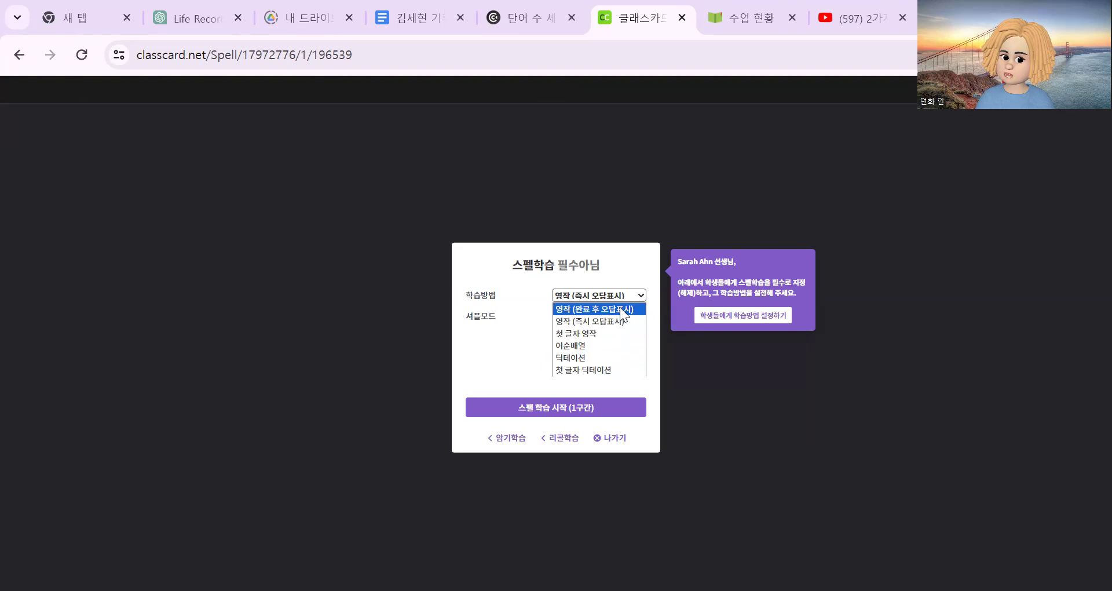
left_click(595, 321)
left_click(559, 408)
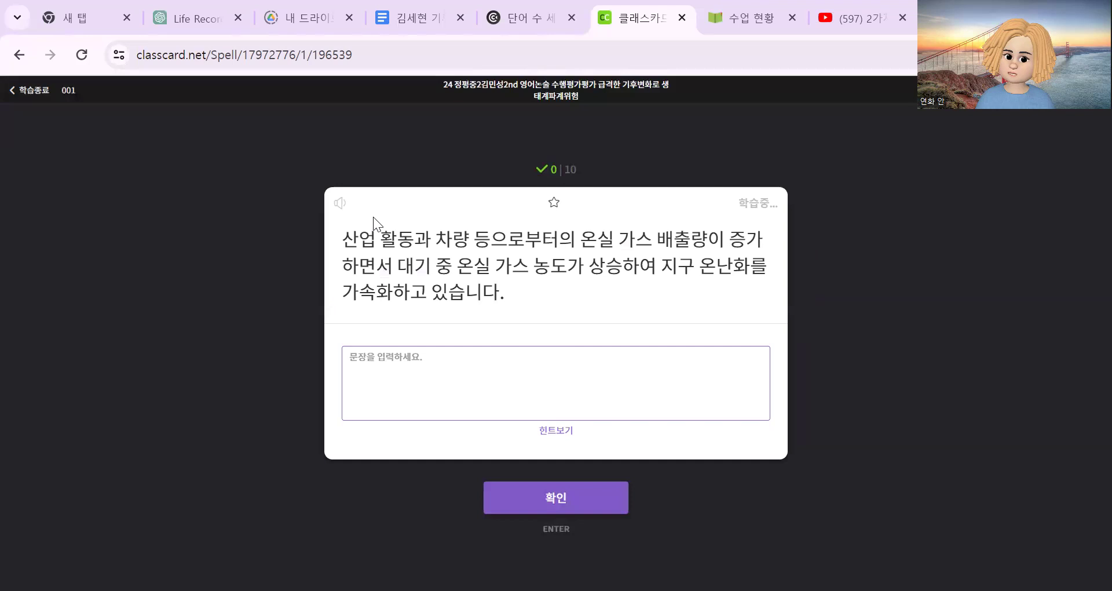
left_click(336, 203)
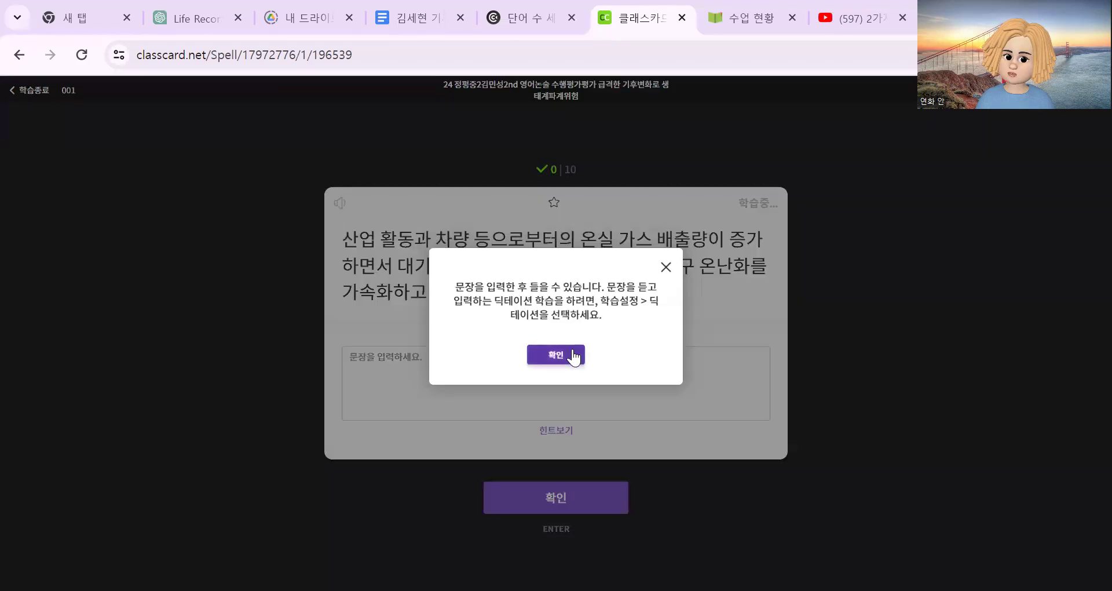
left_click(564, 355)
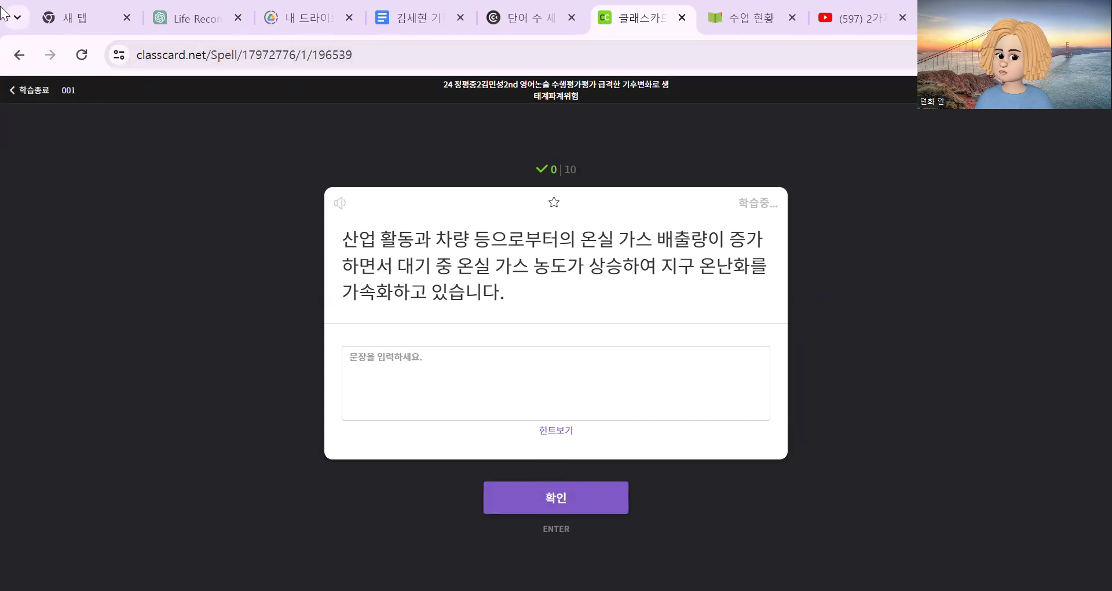
left_click(20, 55)
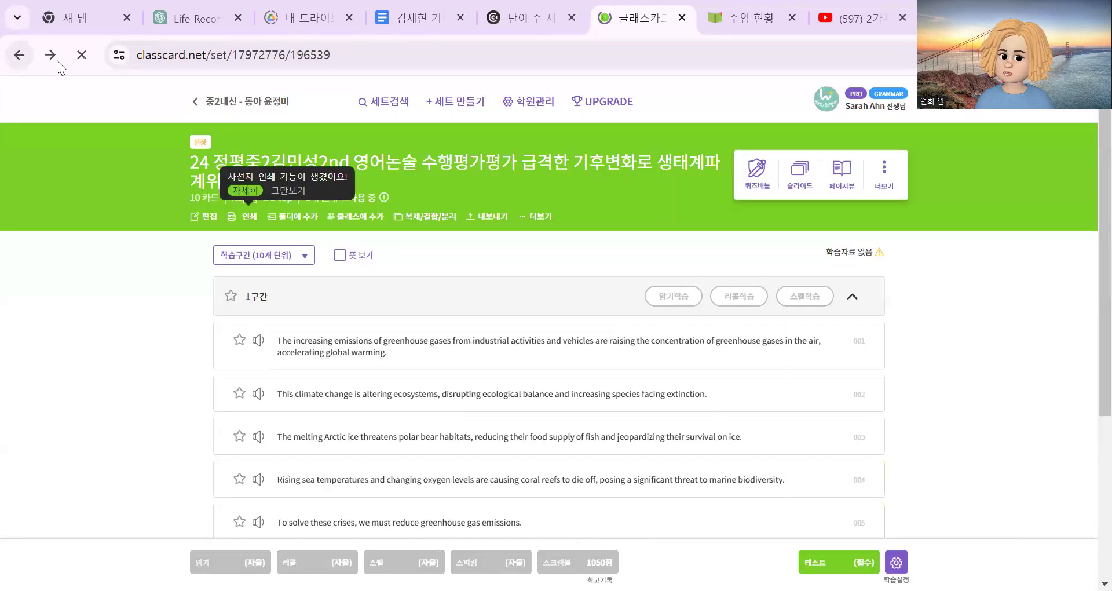